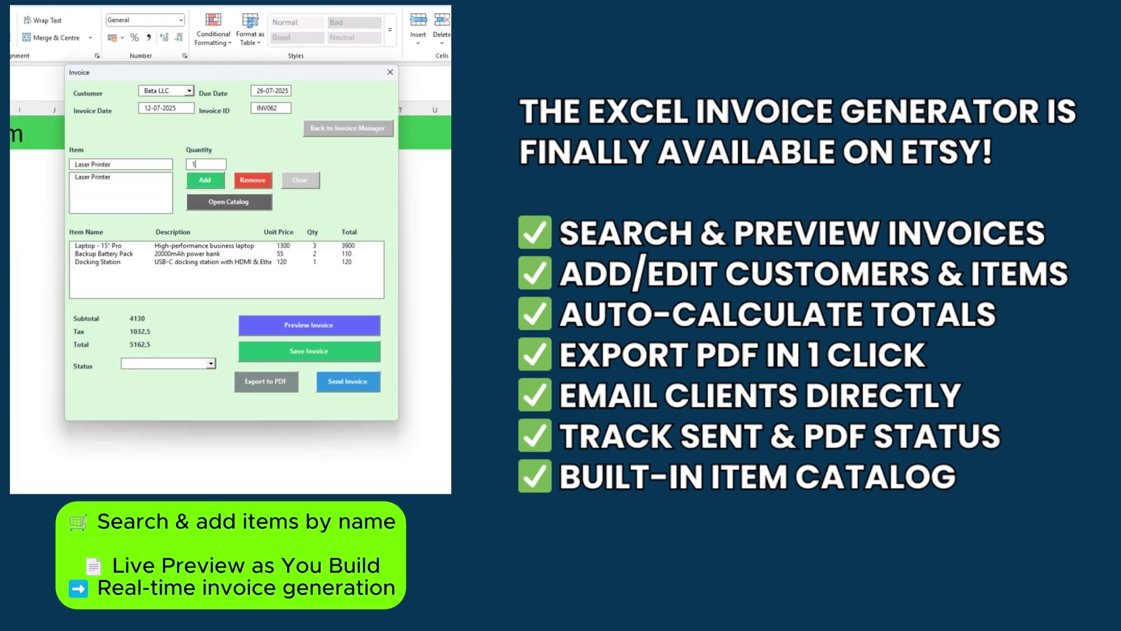
# Add a Laser Printer line to the invoice and preview how it prints
pyautogui.click(204, 179)
pyautogui.click(285, 326)
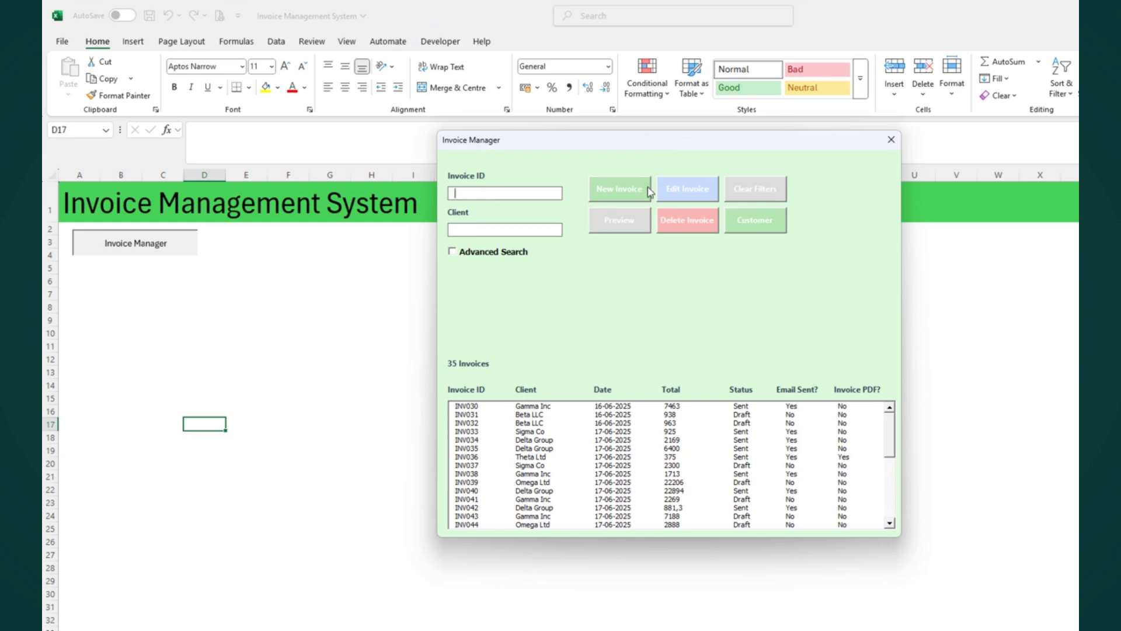
pyautogui.click(458, 256)
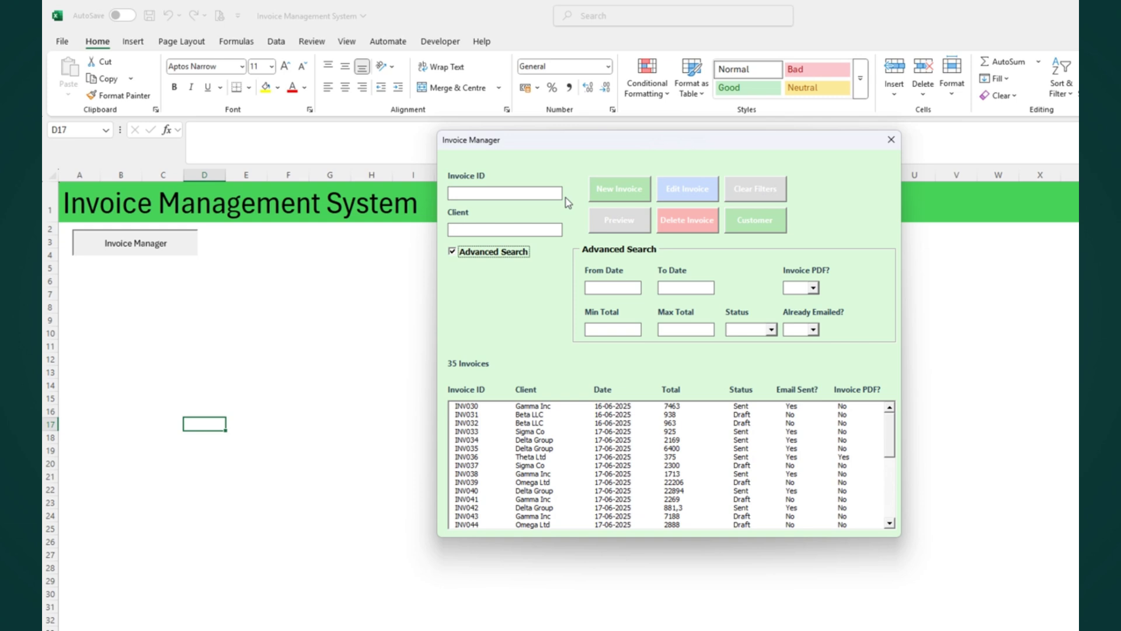
pyautogui.press('Tab')
pyautogui.write('34')
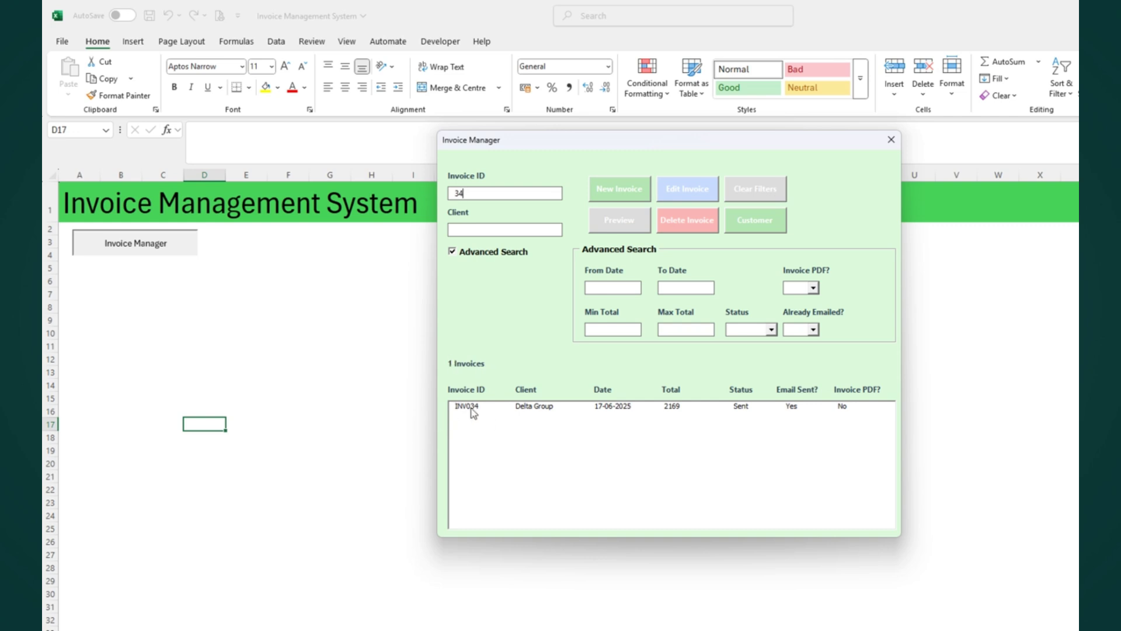
pyautogui.click(548, 412)
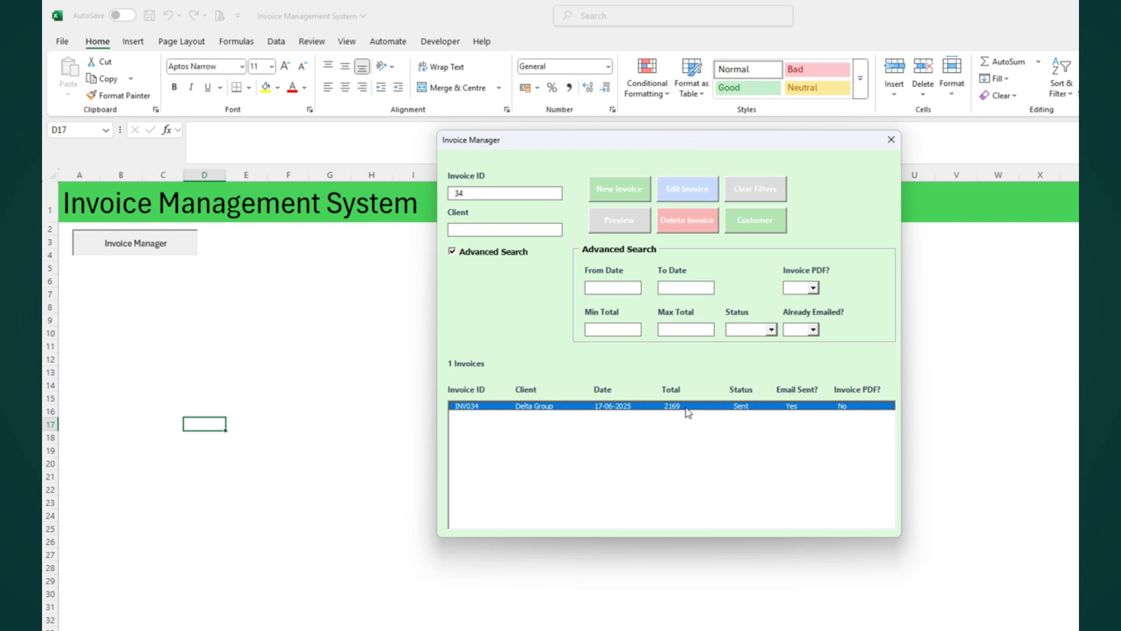
pyautogui.click(622, 222)
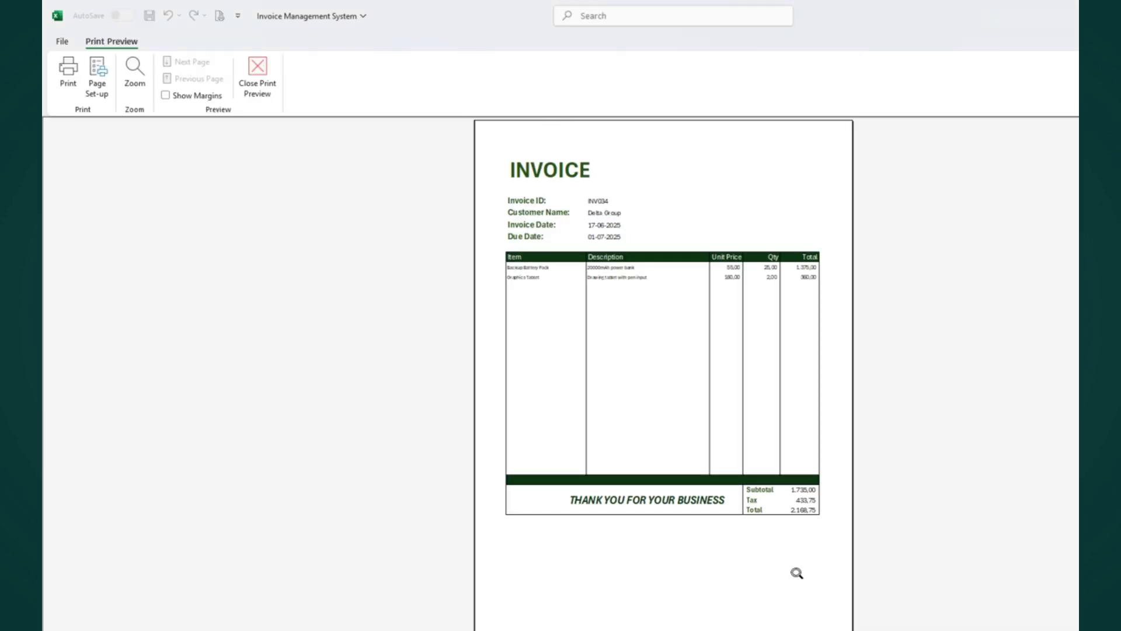
pyautogui.click(258, 79)
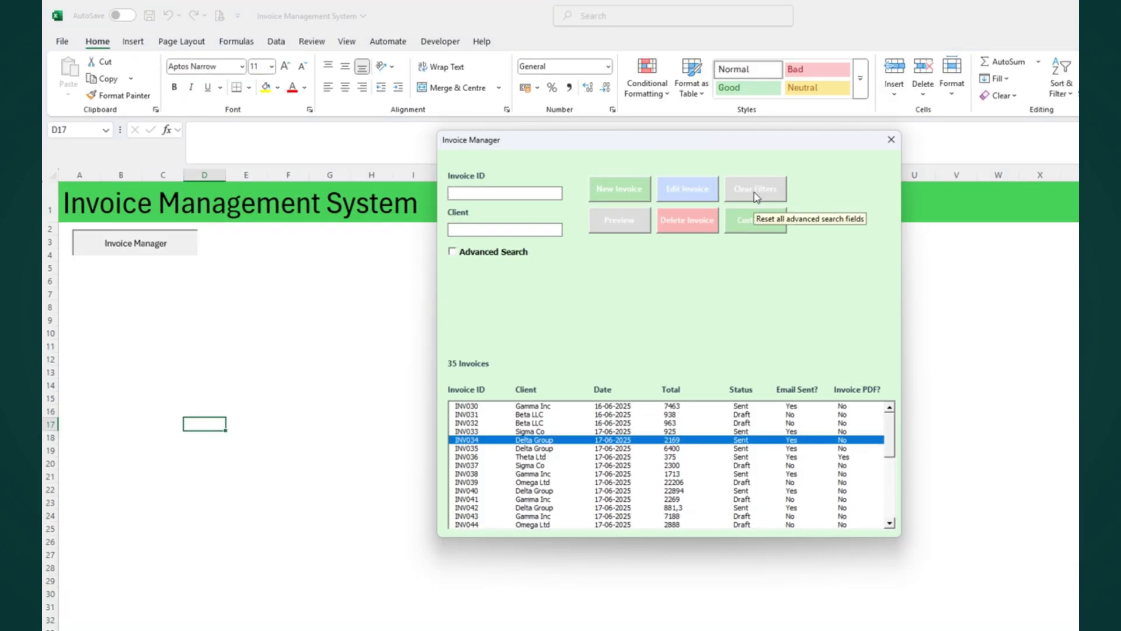
# Clear all filters and filter the client list by 'del'
pyautogui.click(753, 187)
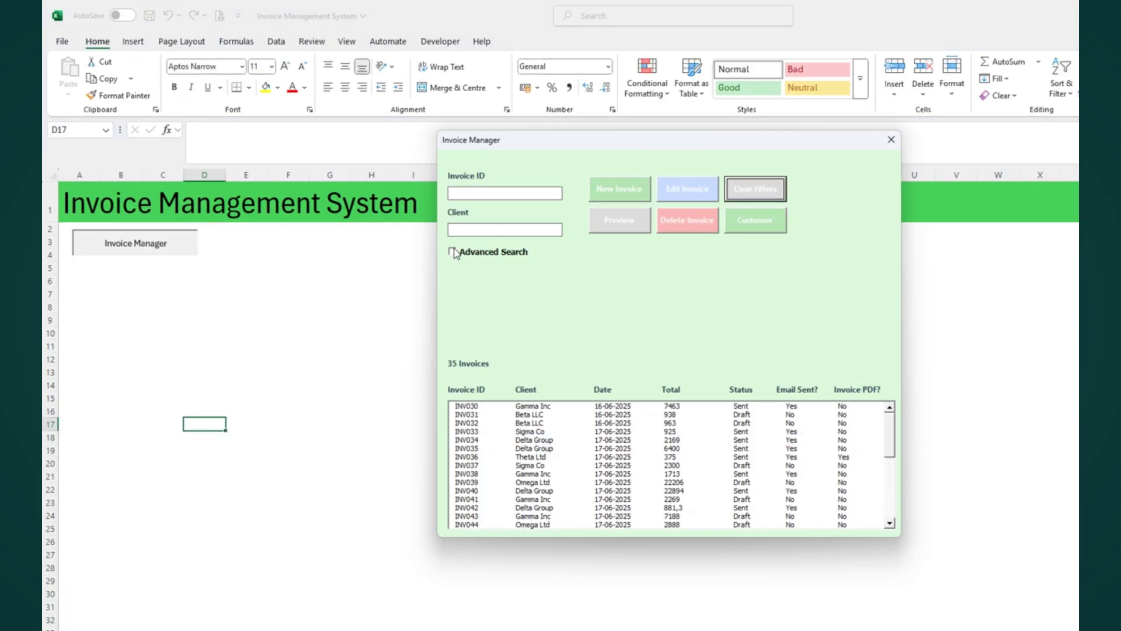
pyautogui.click(477, 231)
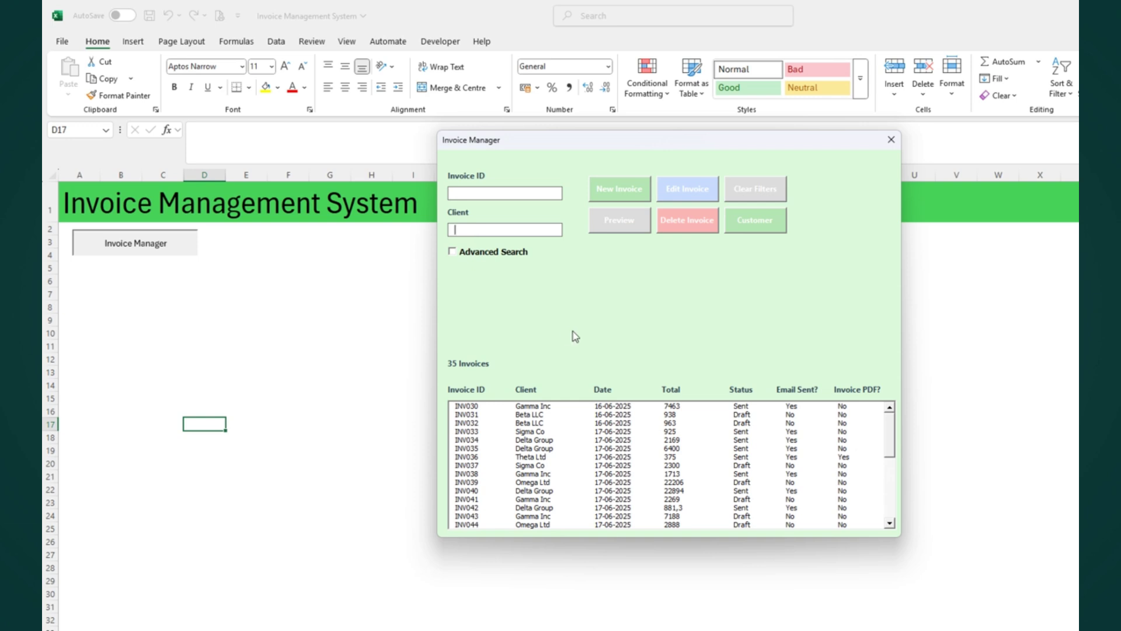
pyautogui.write('d')
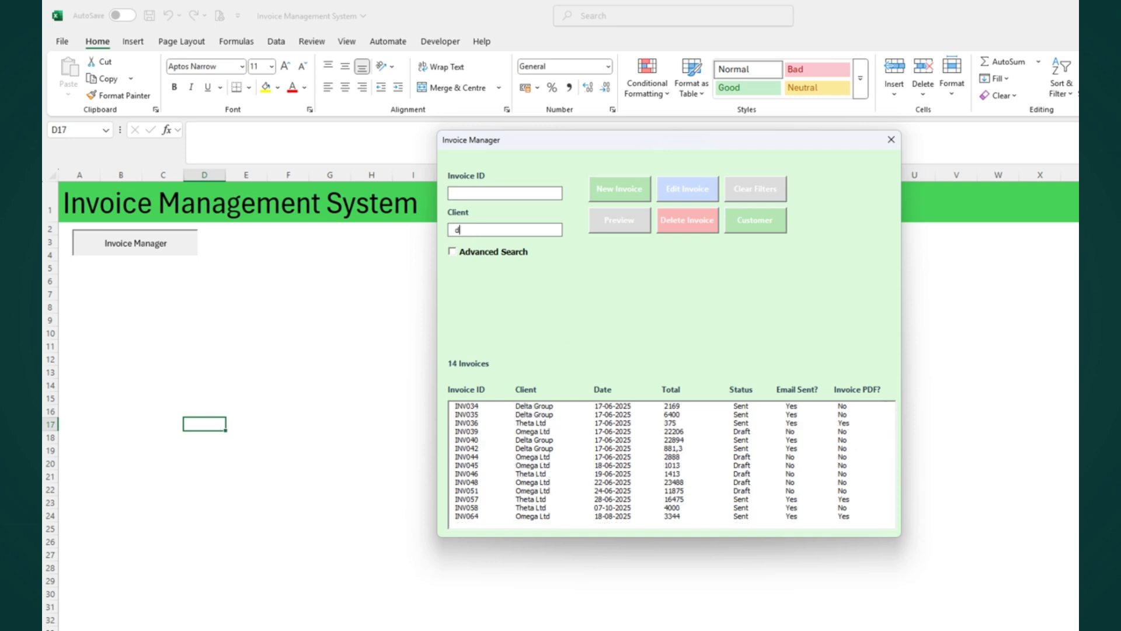
pyautogui.write('el')
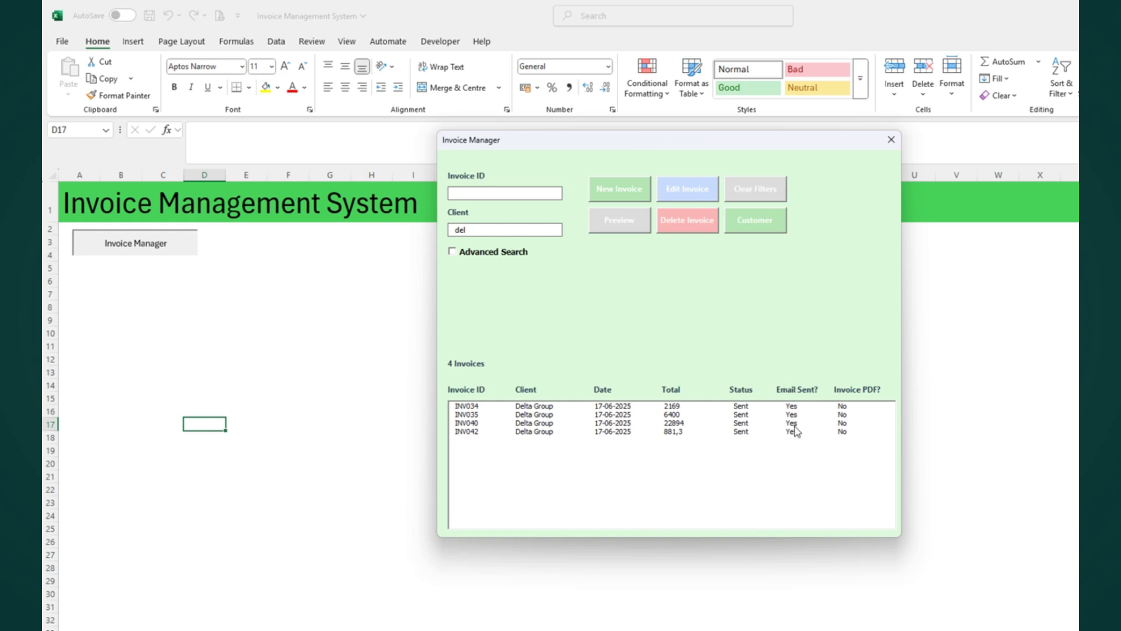
# Select INV035 and view, then cancel, the Delta Group customer details
pyautogui.click(627, 415)
pyautogui.click(758, 219)
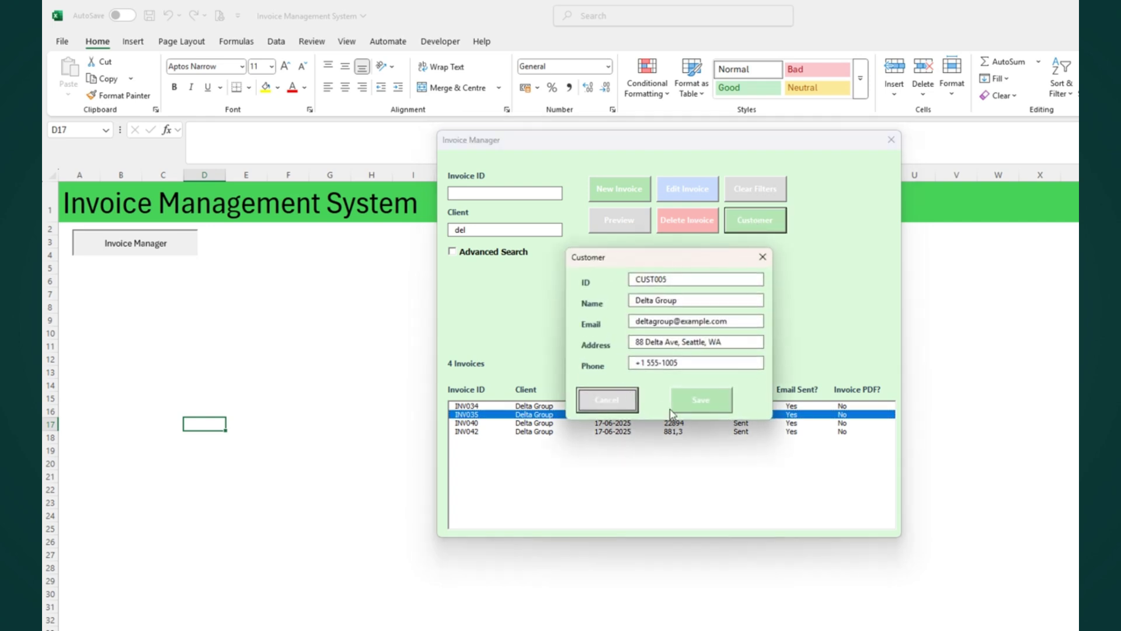
pyautogui.click(611, 406)
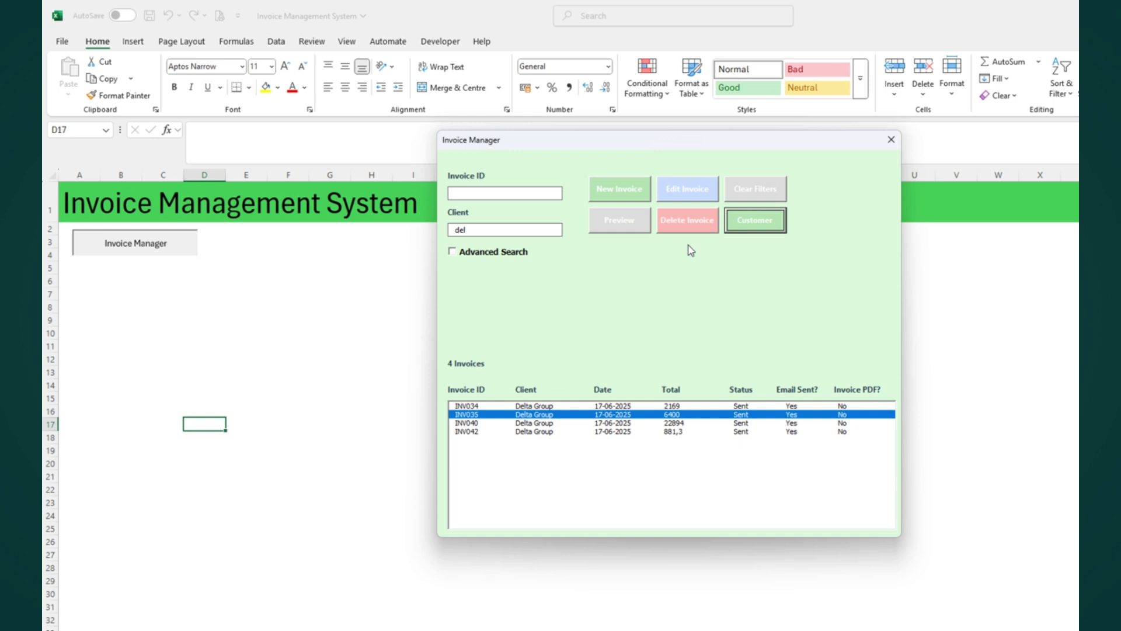
# Enable Advanced Search, try From/To date and Min/Max total filters, then clear them
pyautogui.click(760, 192)
pyautogui.click(479, 252)
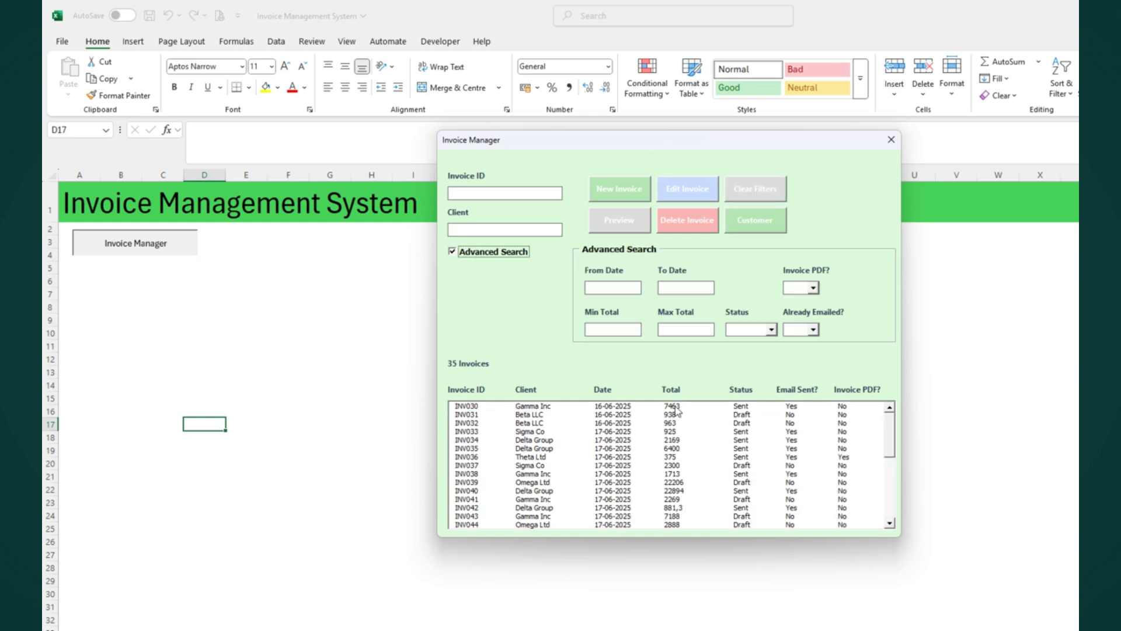
pyautogui.click(596, 287)
pyautogui.write('-06-20')
pyautogui.write('25')
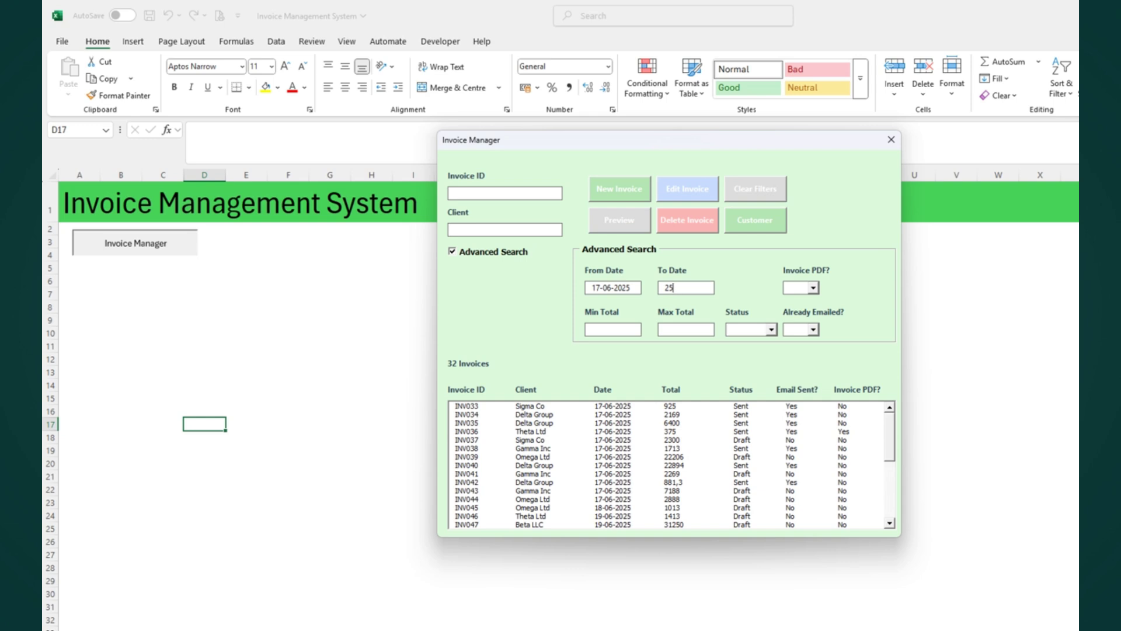
pyautogui.write('-06-2025')
pyautogui.write('500')
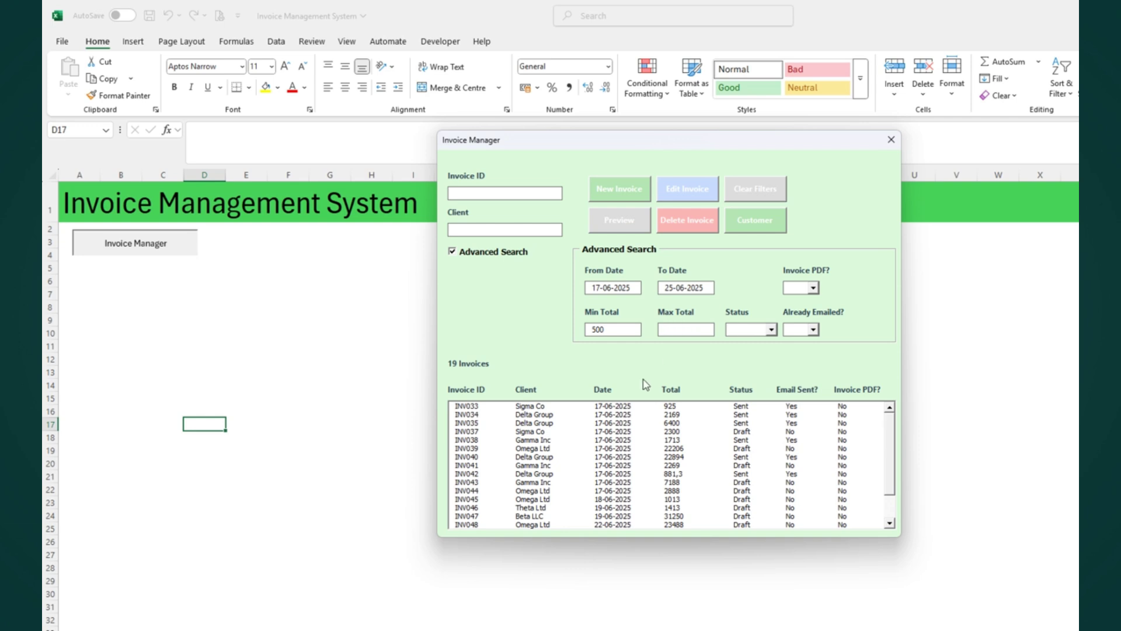
pyautogui.write('1500')
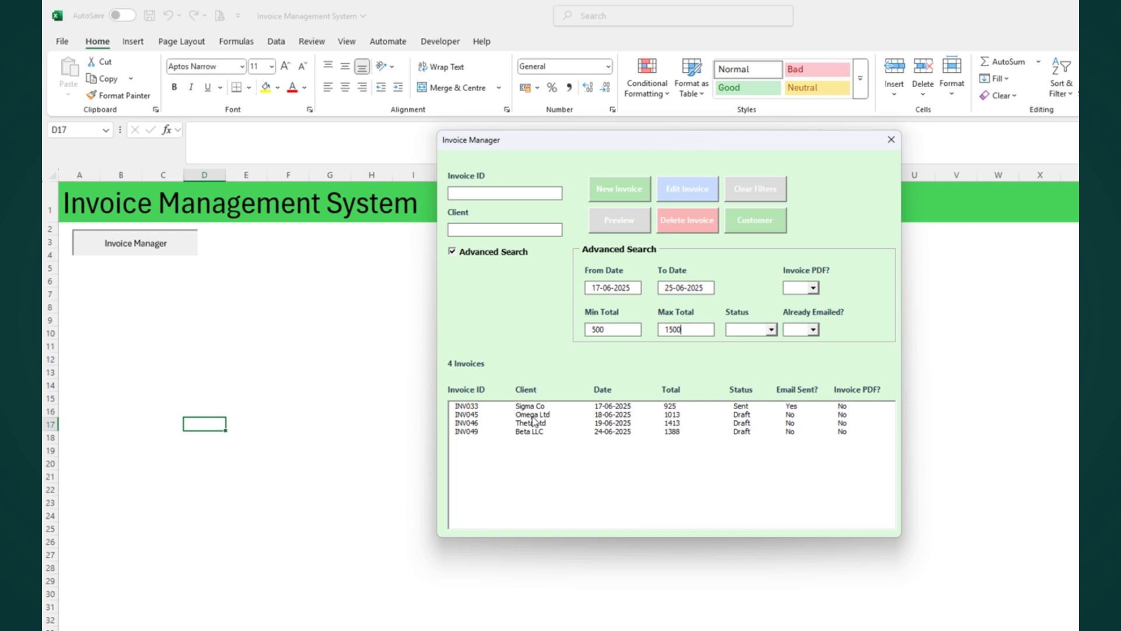
pyautogui.click(754, 198)
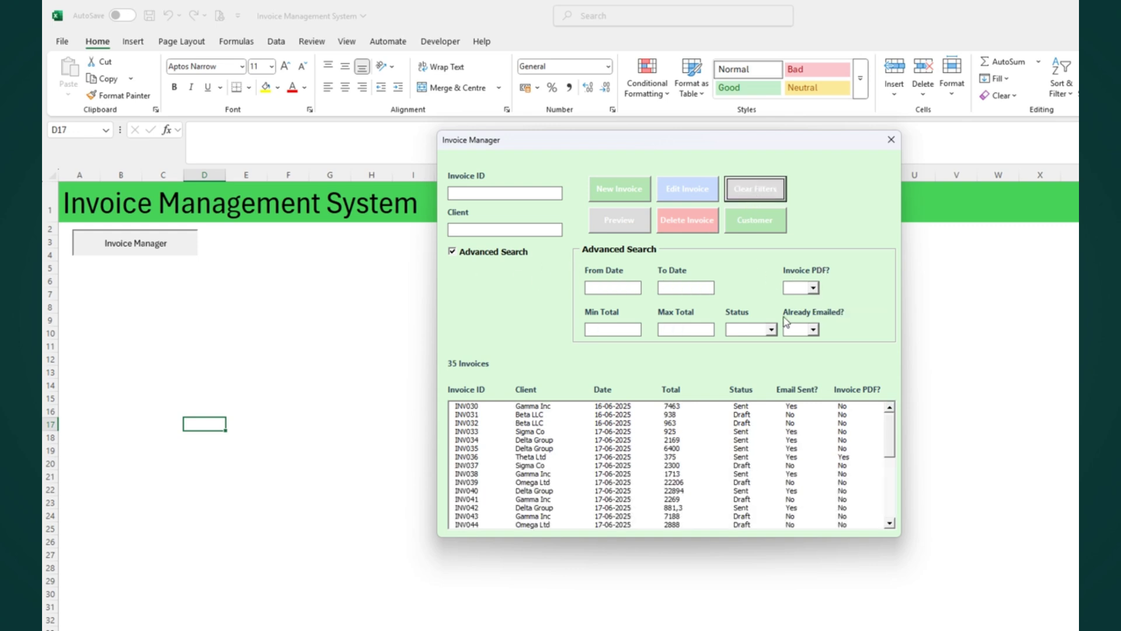
# Filter status by Draft, then Sent, clear it, and select INV064
pyautogui.click(771, 329)
pyautogui.click(758, 352)
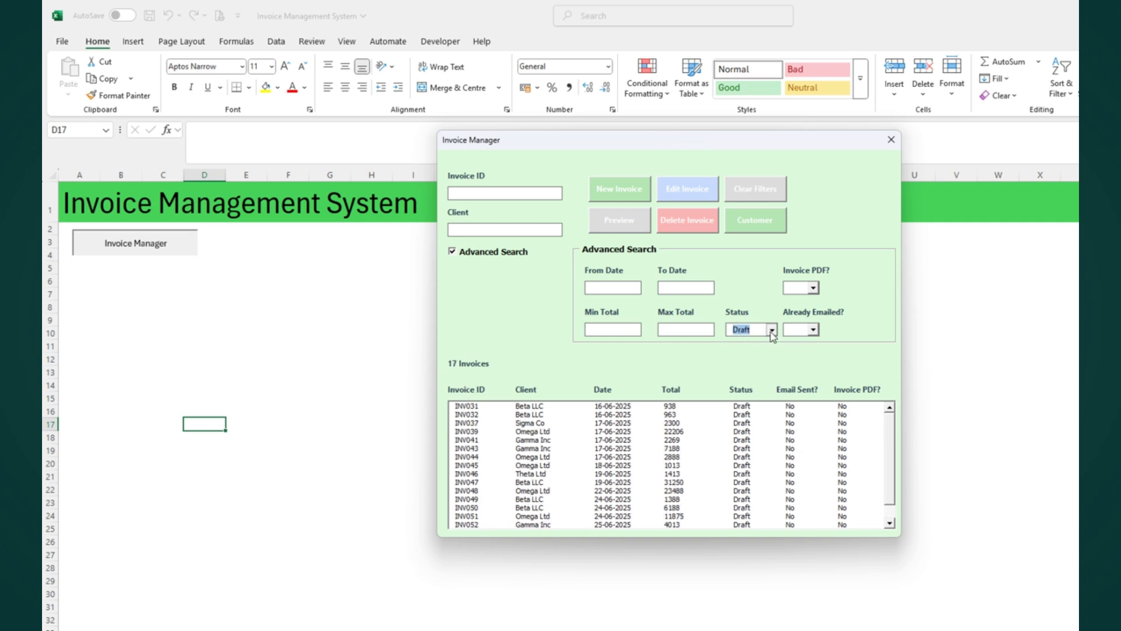
pyautogui.click(771, 330)
pyautogui.click(751, 359)
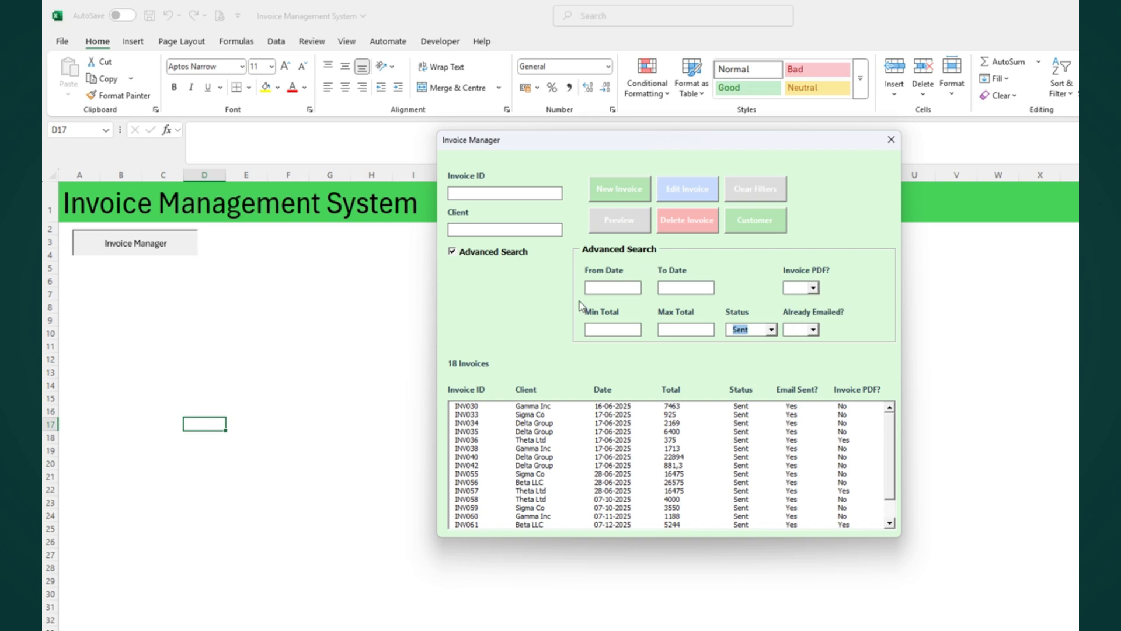
pyautogui.press('Delete')
pyautogui.click(509, 524)
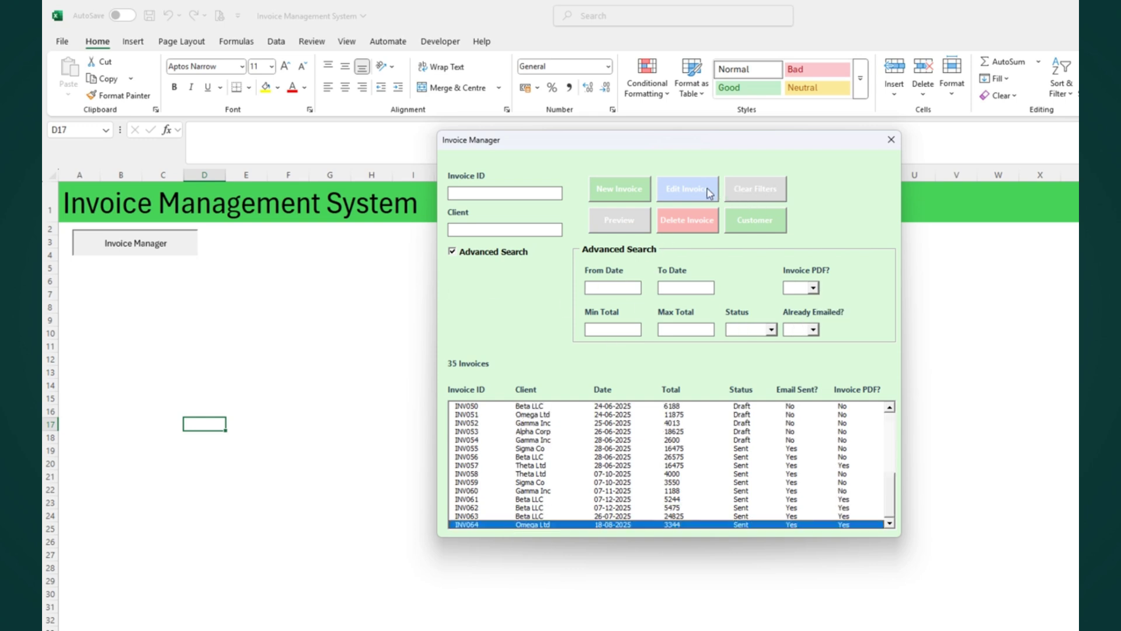
# Delete invoice INV064 with confirmation and verify the list now ends at INV063
pyautogui.click(679, 225)
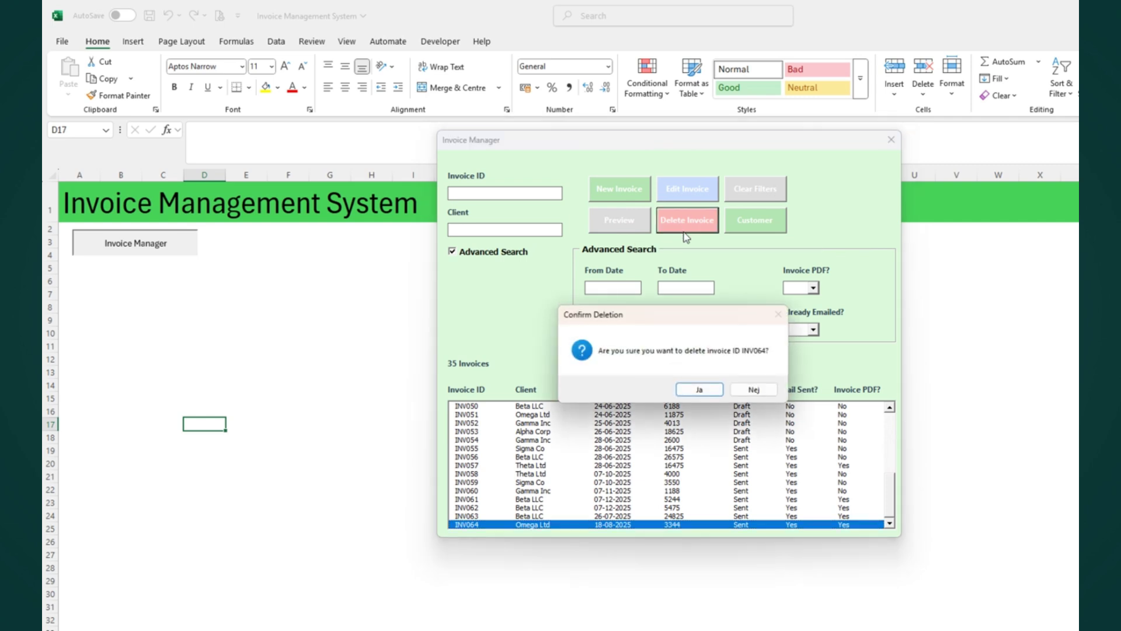
pyautogui.click(684, 390)
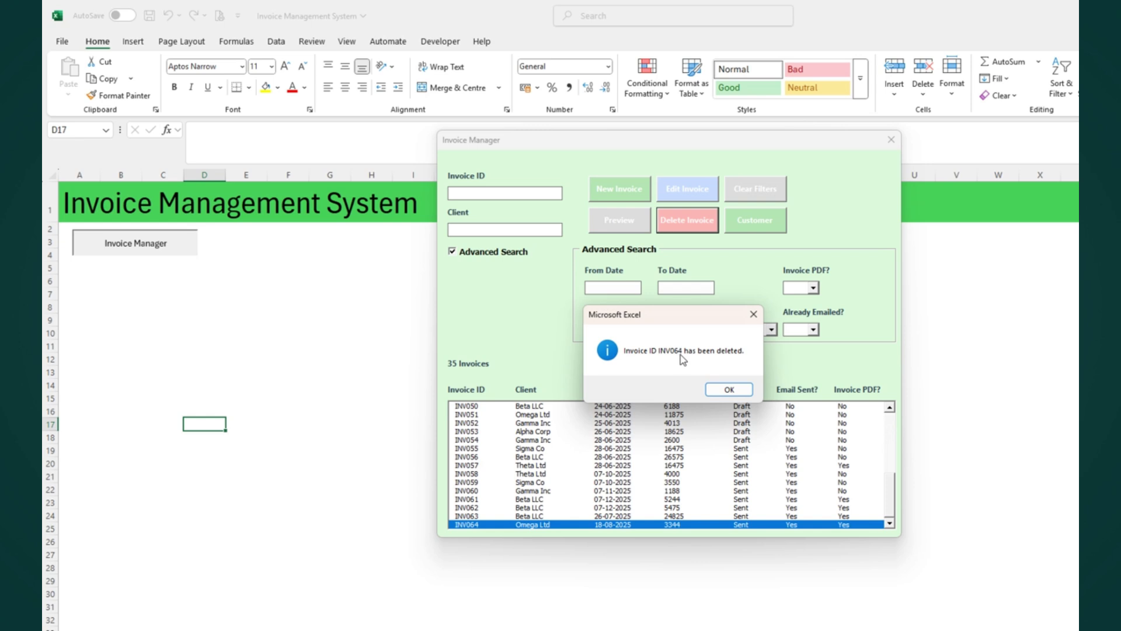
pyautogui.click(721, 391)
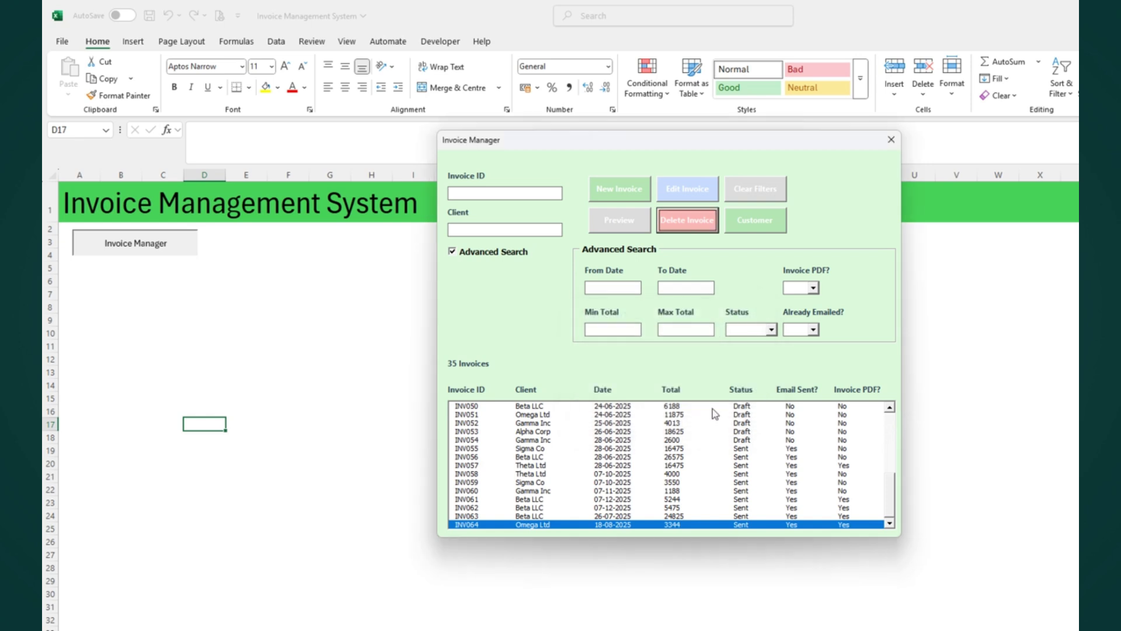
pyautogui.moveTo(890, 485)
pyautogui.mouseDown()
pyautogui.moveTo(888, 403)
pyautogui.moveTo(891, 514)
pyautogui.mouseUp()
pyautogui.click(754, 197)
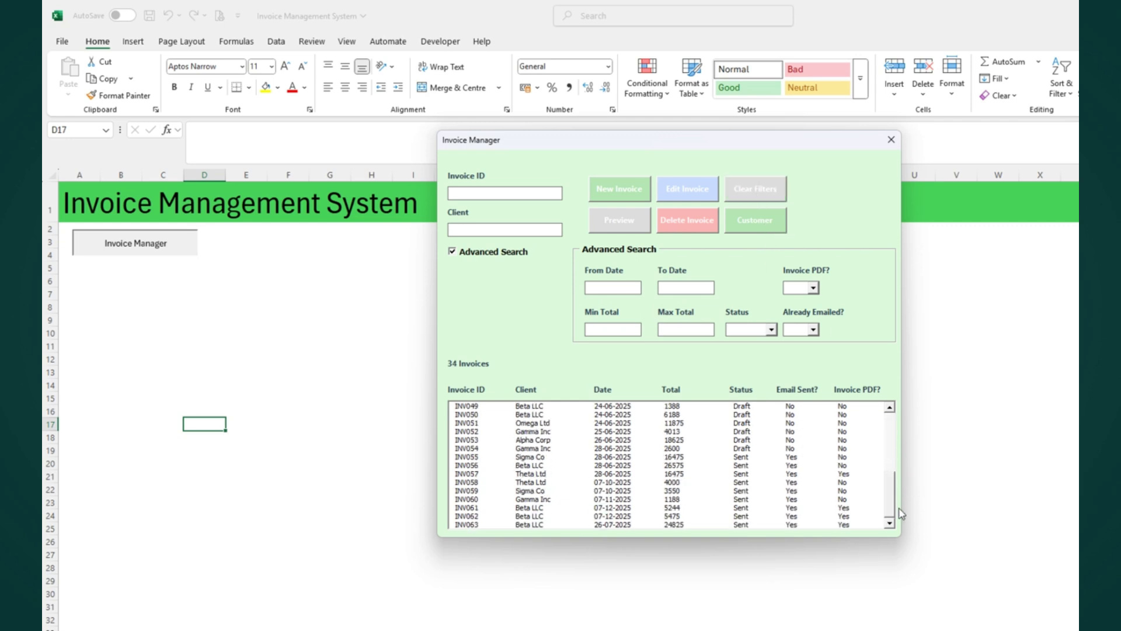
pyautogui.click(473, 524)
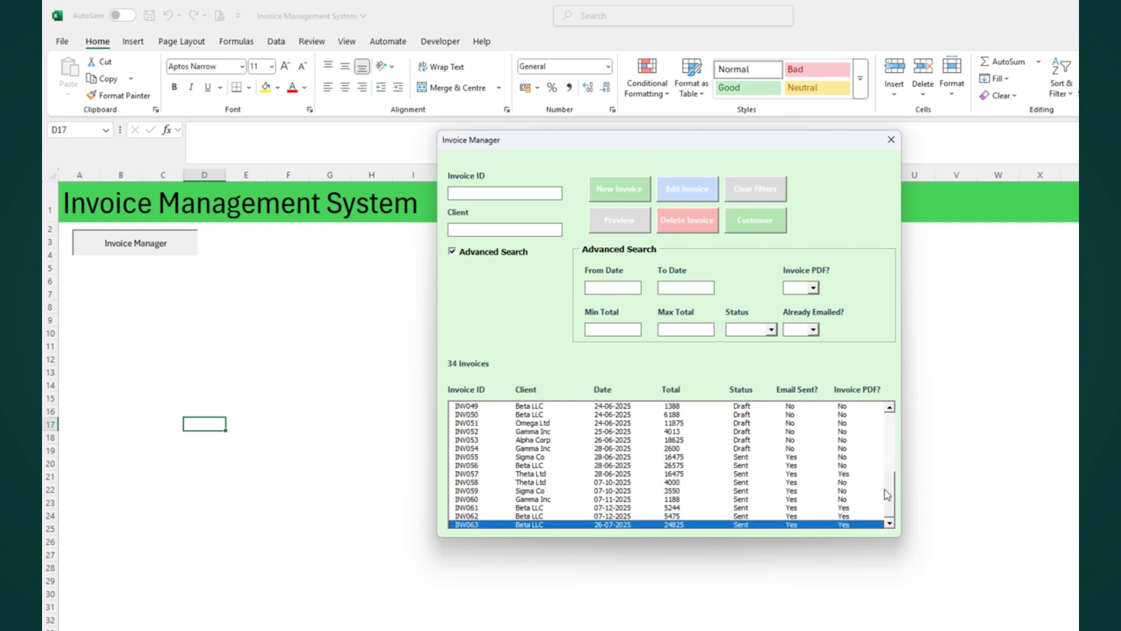
pyautogui.scroll(6, 880, 419)
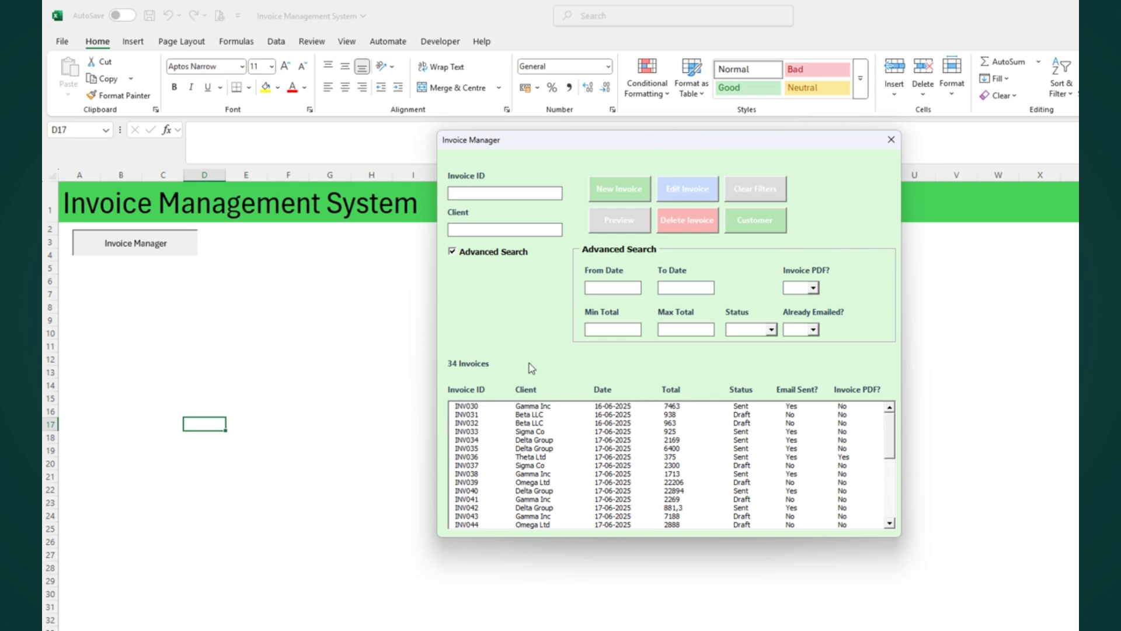
# Open Delta Group invoice INV034 for editing, then return to the invoice list
pyautogui.click(538, 440)
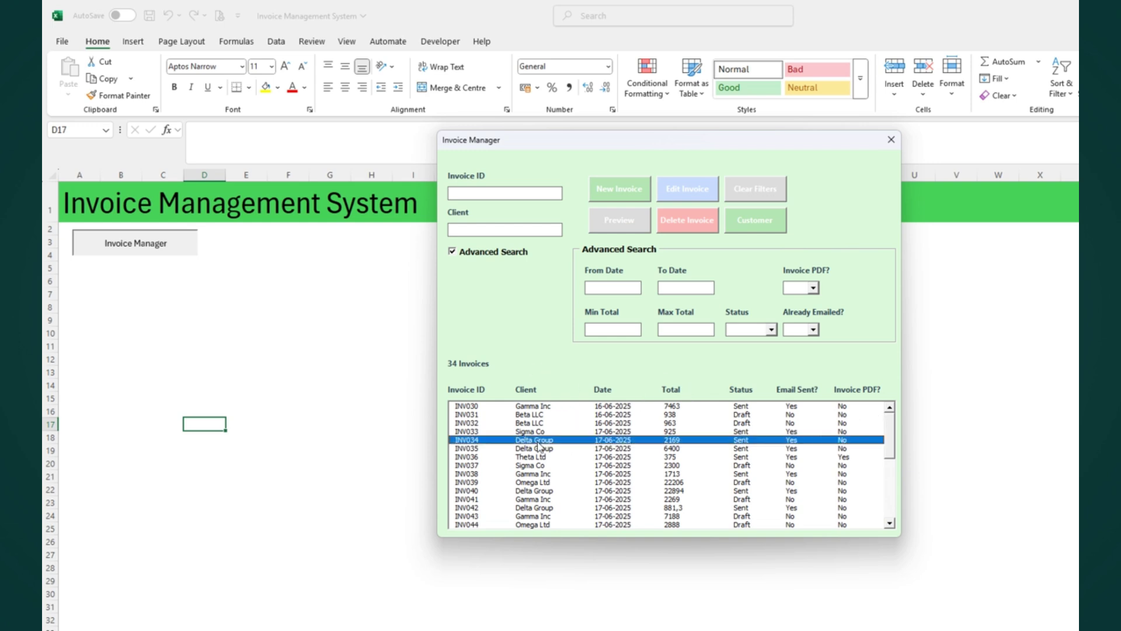
pyautogui.click(675, 191)
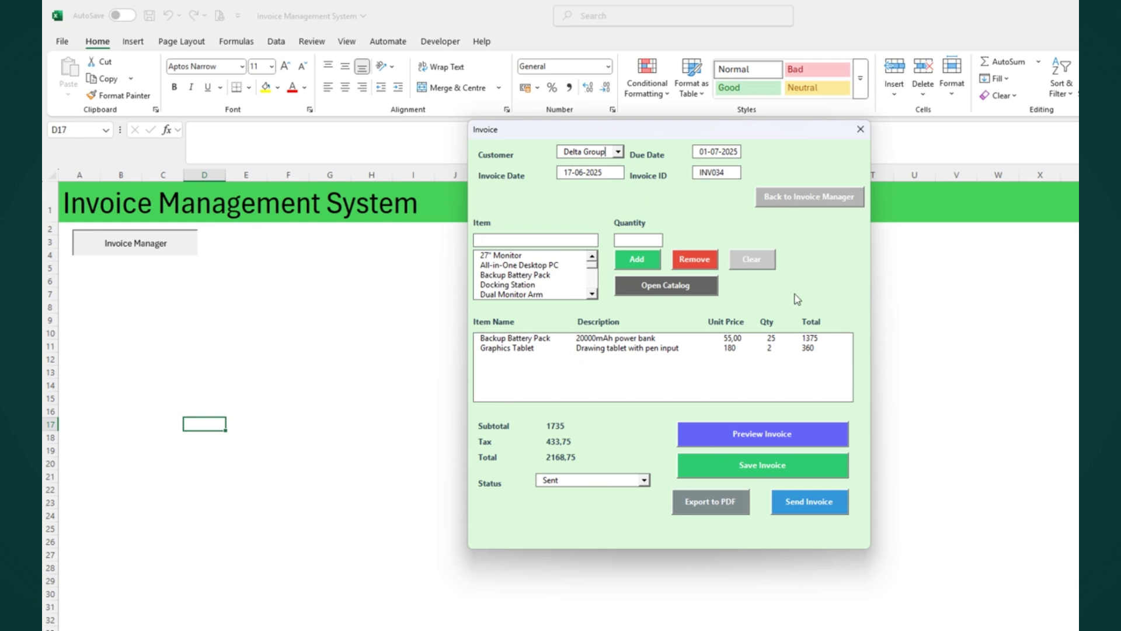
pyautogui.click(821, 195)
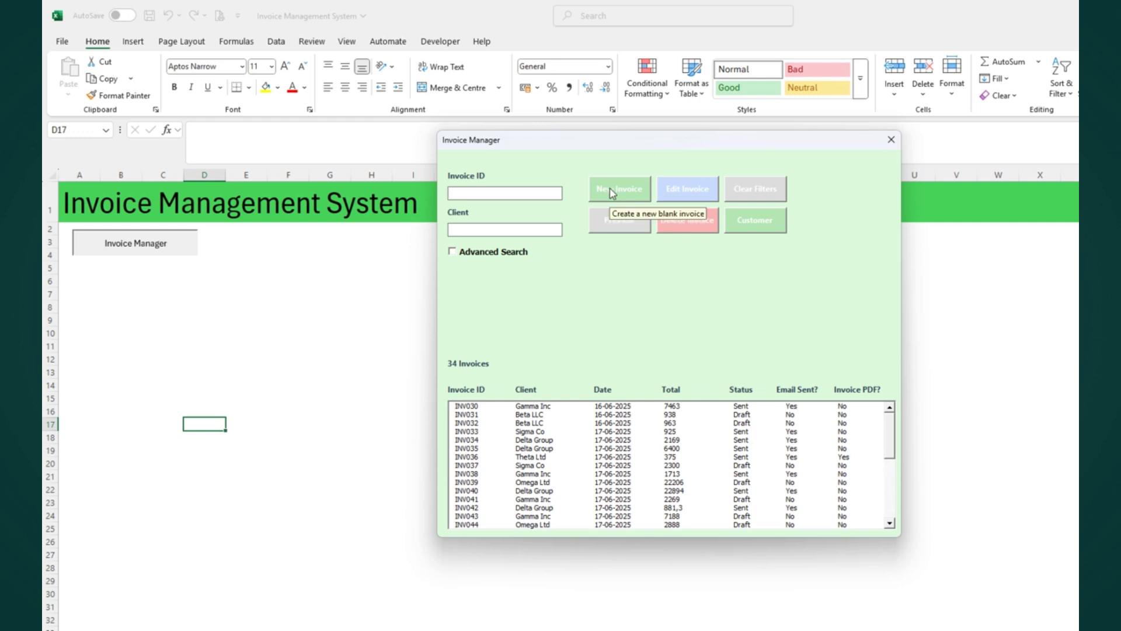
# Start a new invoice for Omega Ltd, leave it unsaved, and scroll to the latest invoices
pyautogui.click(612, 191)
pyautogui.click(618, 153)
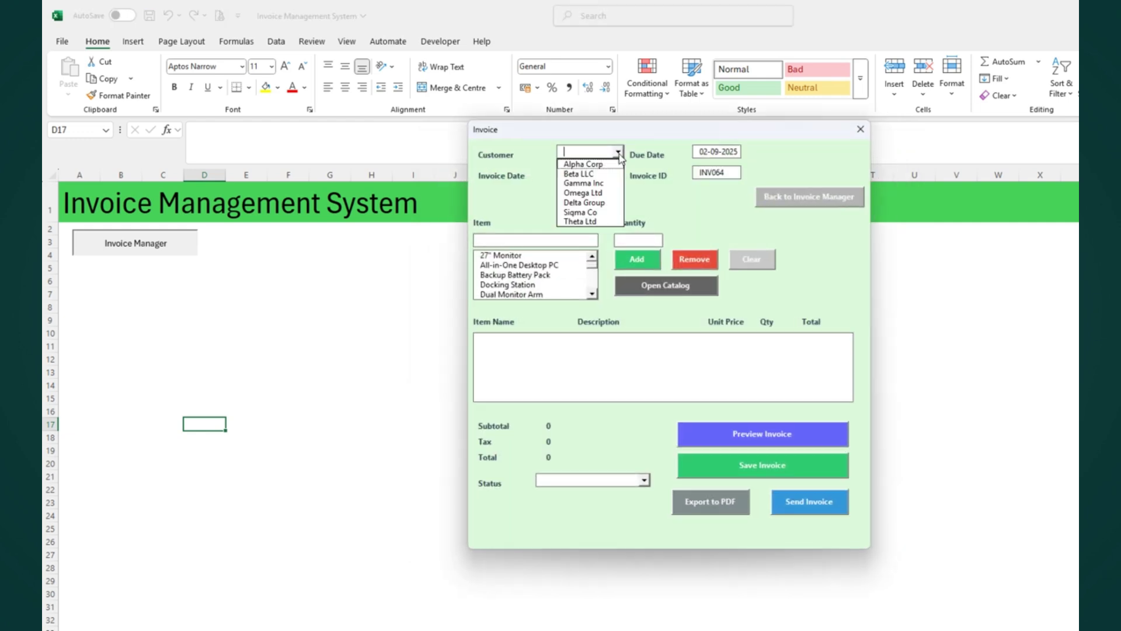
pyautogui.click(587, 194)
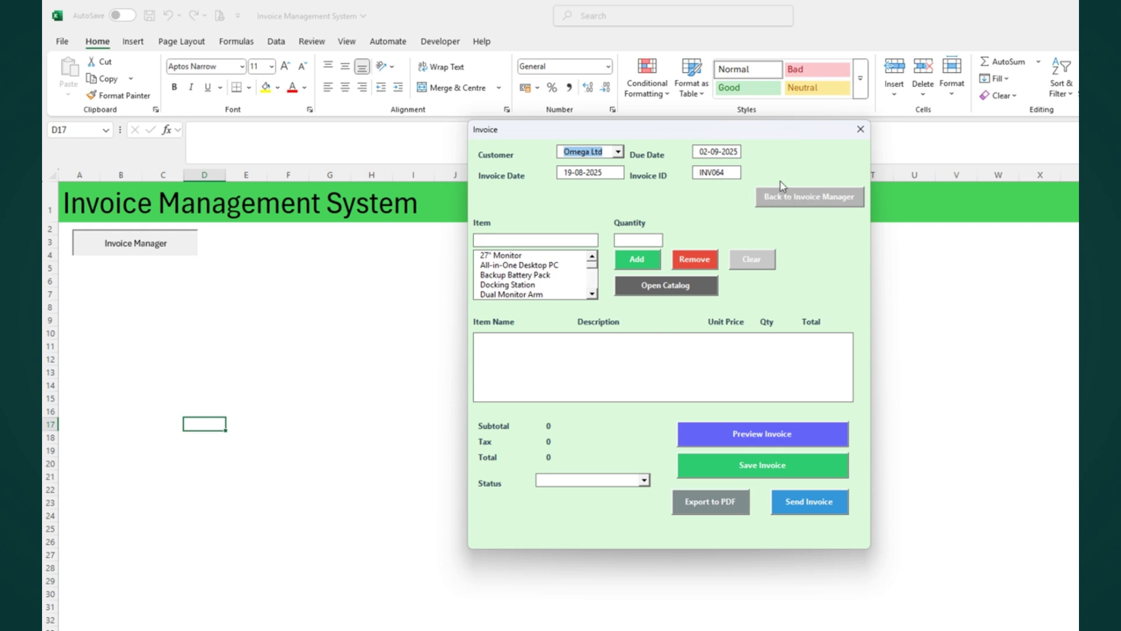
pyautogui.click(797, 198)
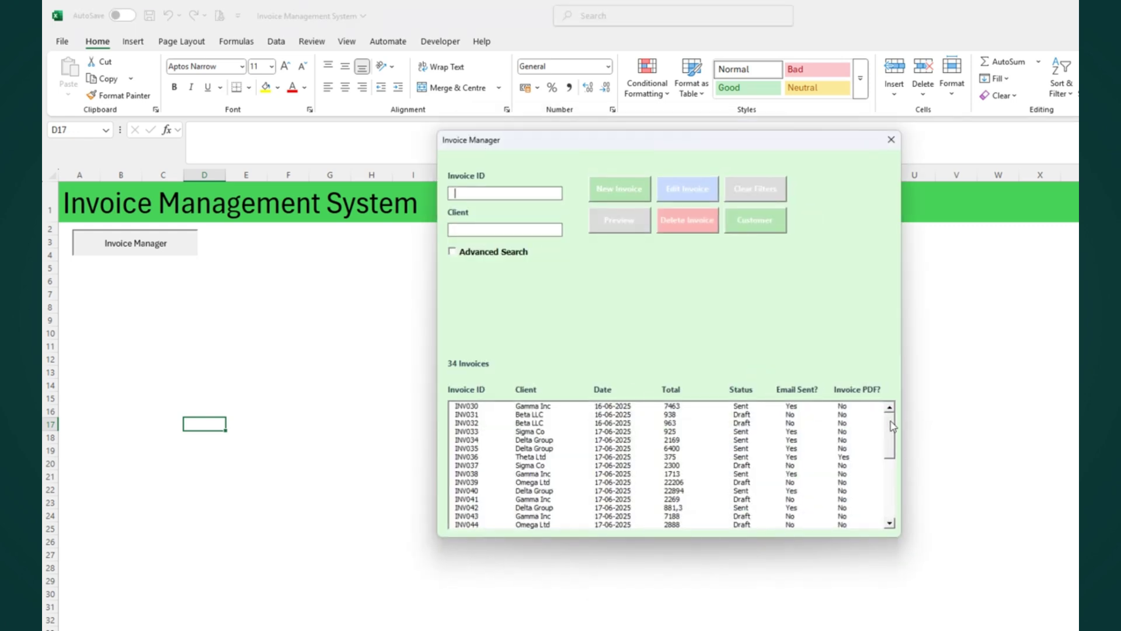
pyautogui.moveTo(890, 423); pyautogui.dragTo(891, 498)
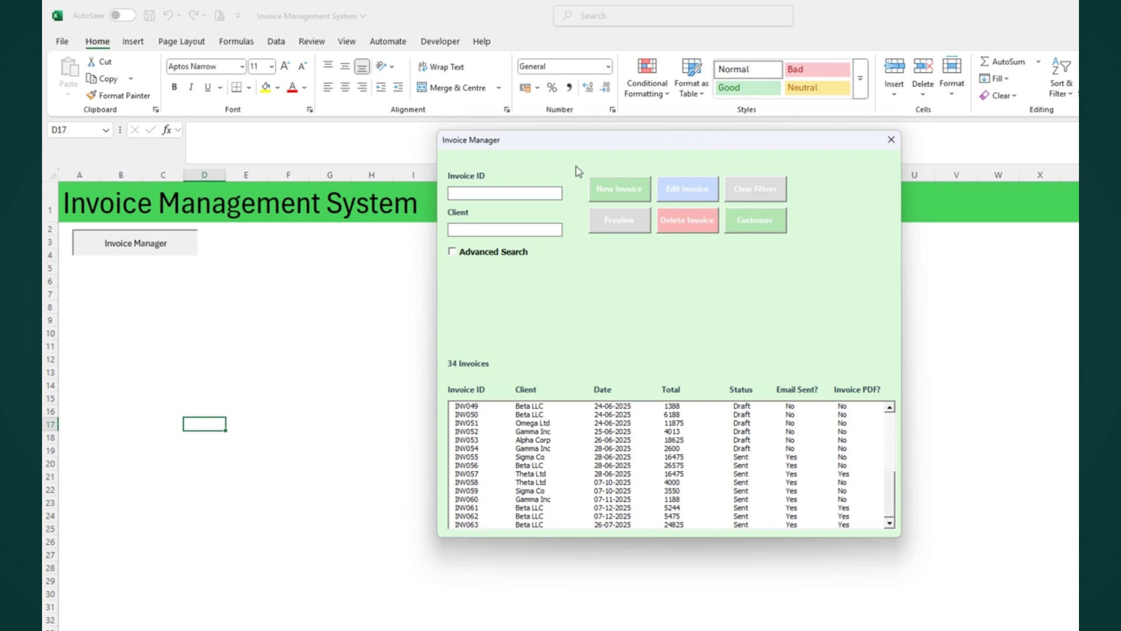
# Create new invoice INV064 with Omega Ltd as the customer
pyautogui.click(620, 188)
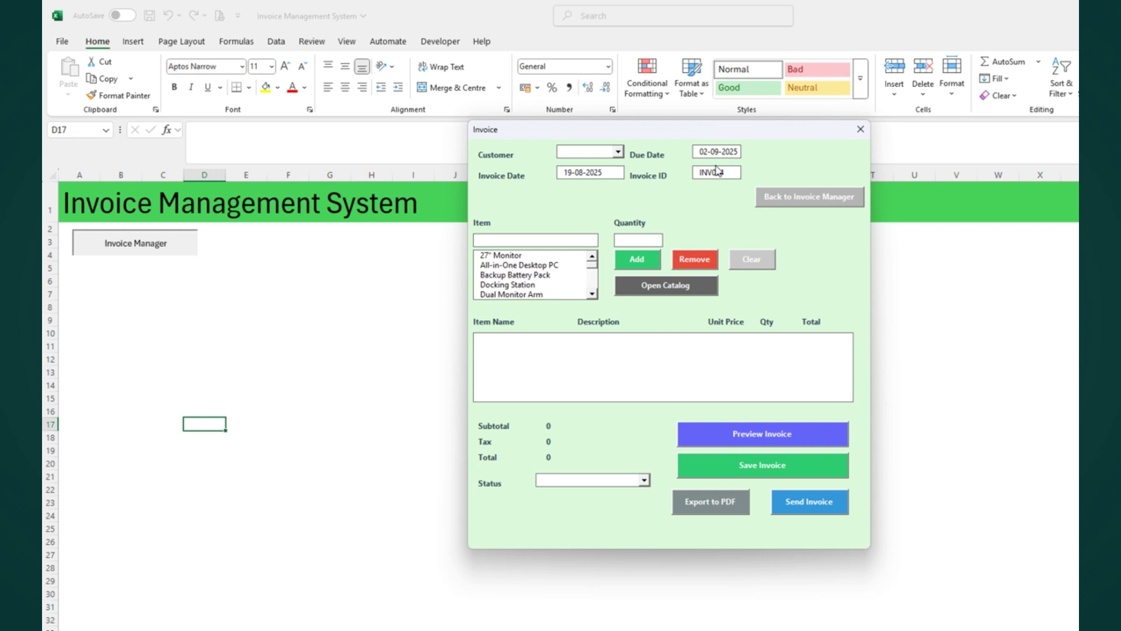
pyautogui.click(618, 153)
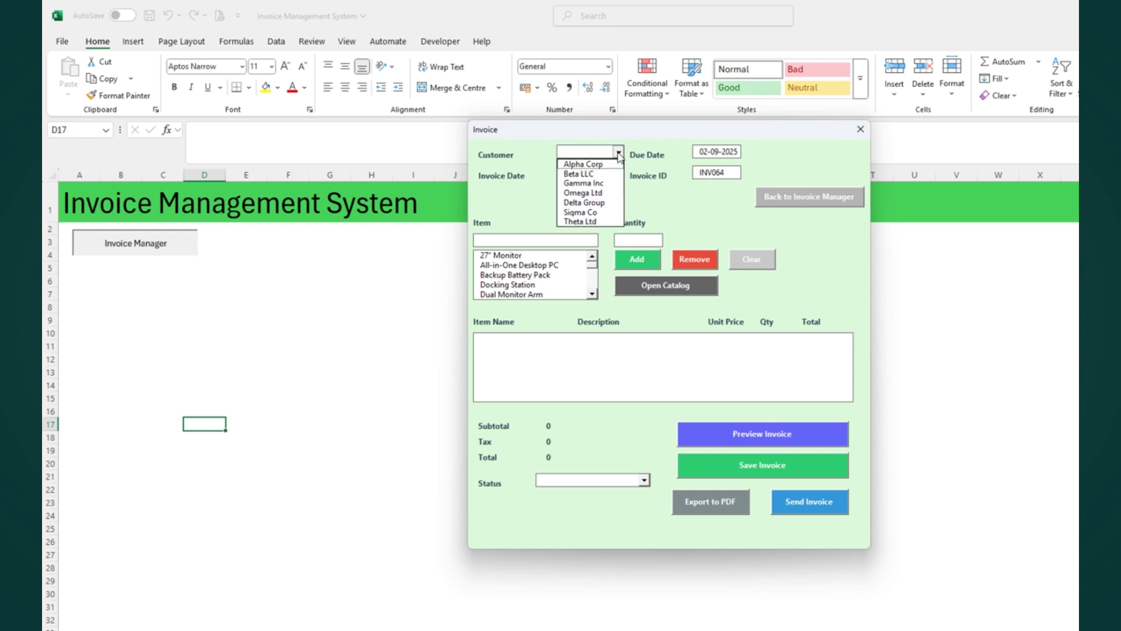
pyautogui.click(586, 194)
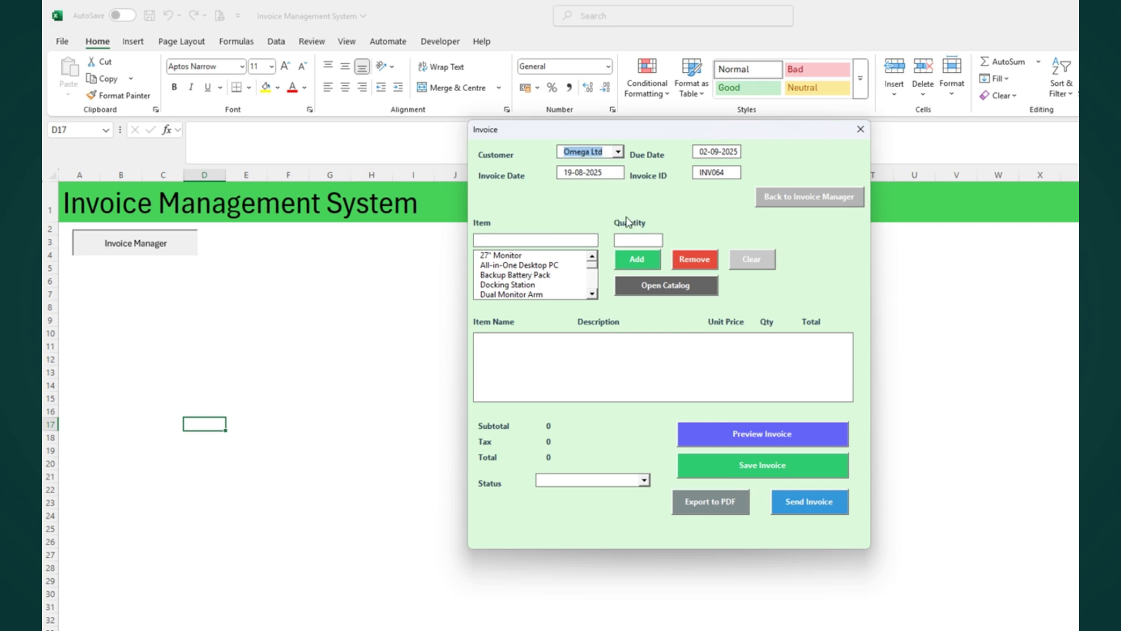
# Add three 15" Pro laptops to the invoice and preview the printout
pyautogui.click(529, 240)
pyautogui.write('lap')
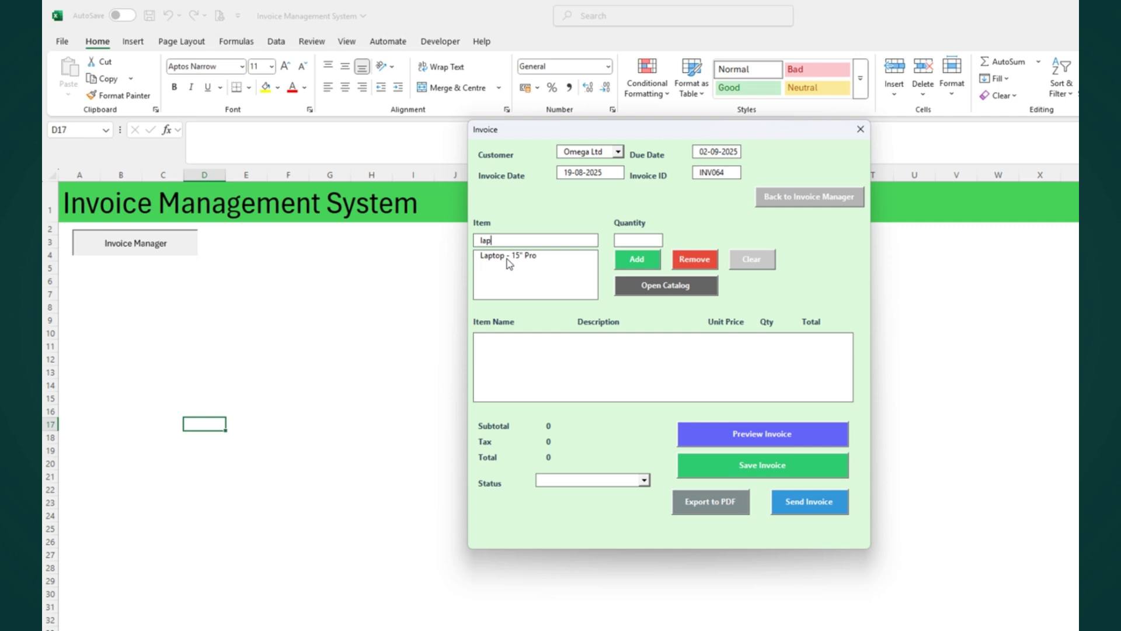
pyautogui.click(507, 258)
pyautogui.click(549, 260)
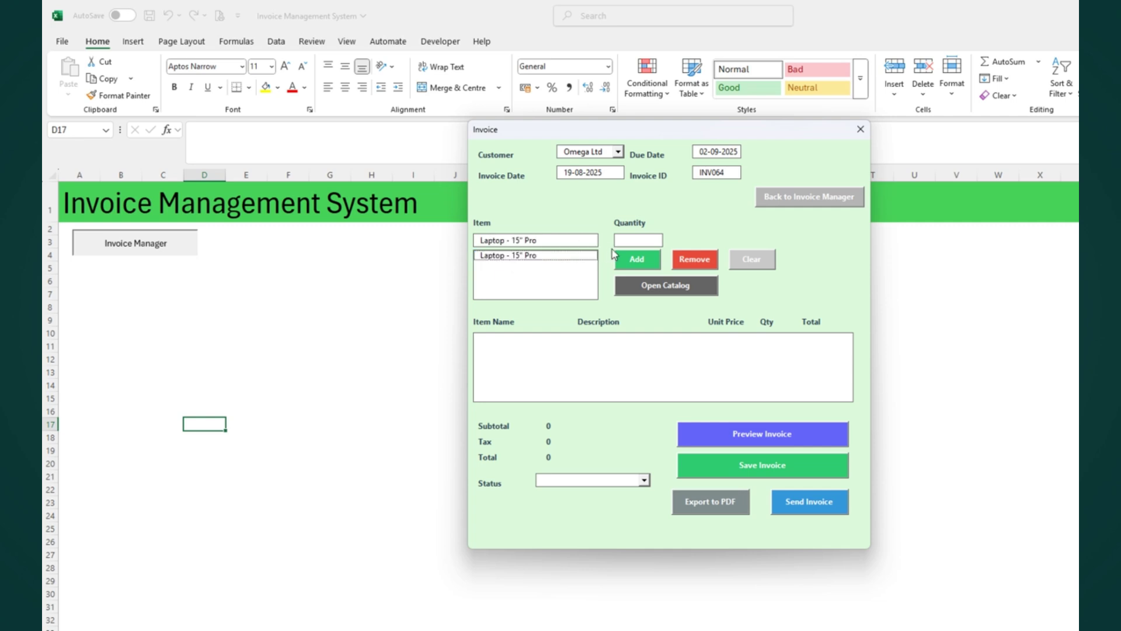
pyautogui.click(632, 240)
pyautogui.write('3')
pyautogui.click(638, 260)
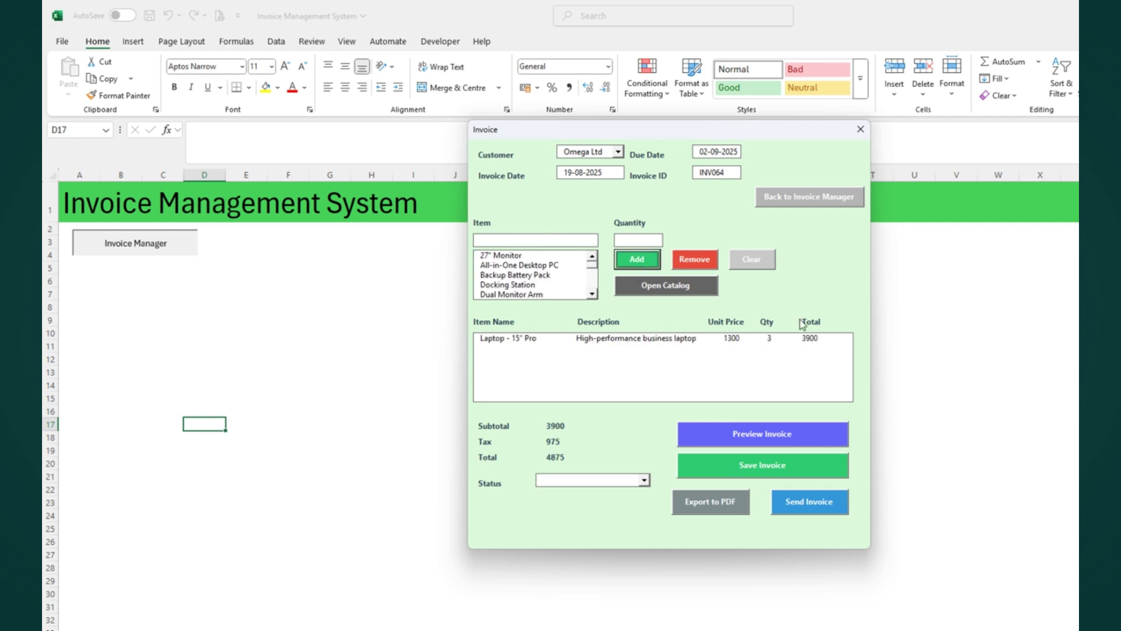
pyautogui.click(749, 440)
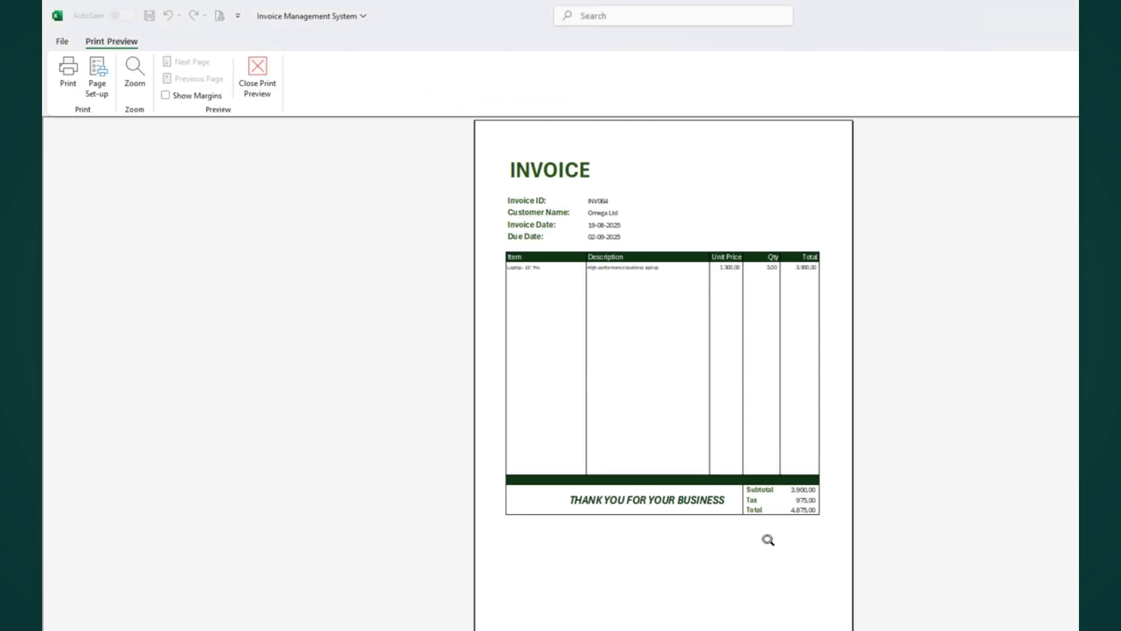
# Close the print preview and set the invoice status to Draft
pyautogui.click(259, 73)
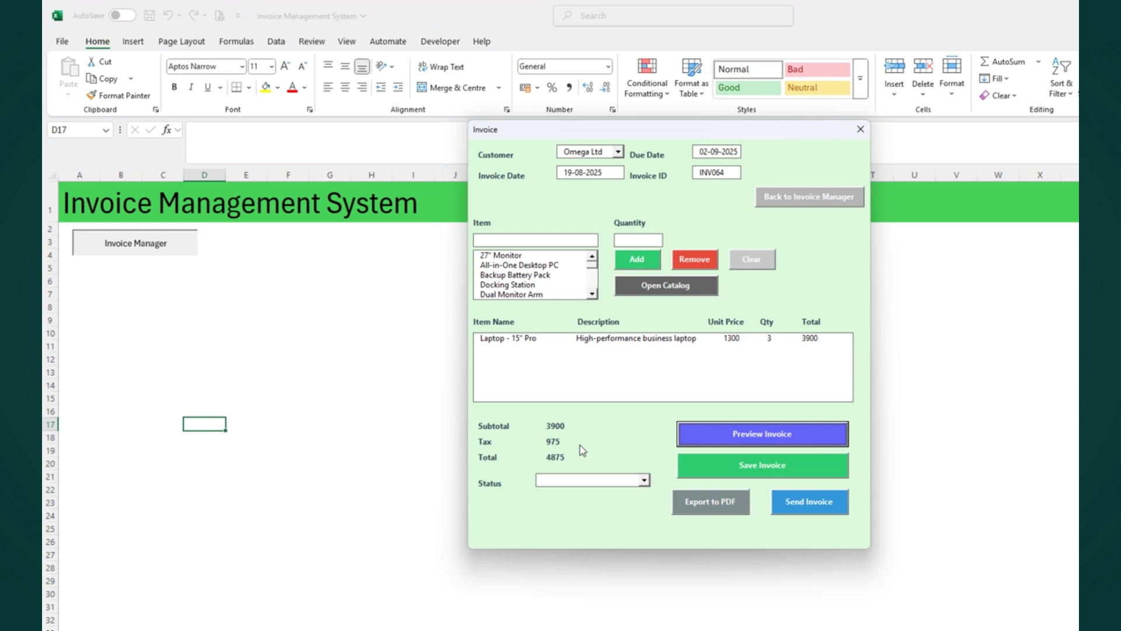
pyautogui.click(645, 481)
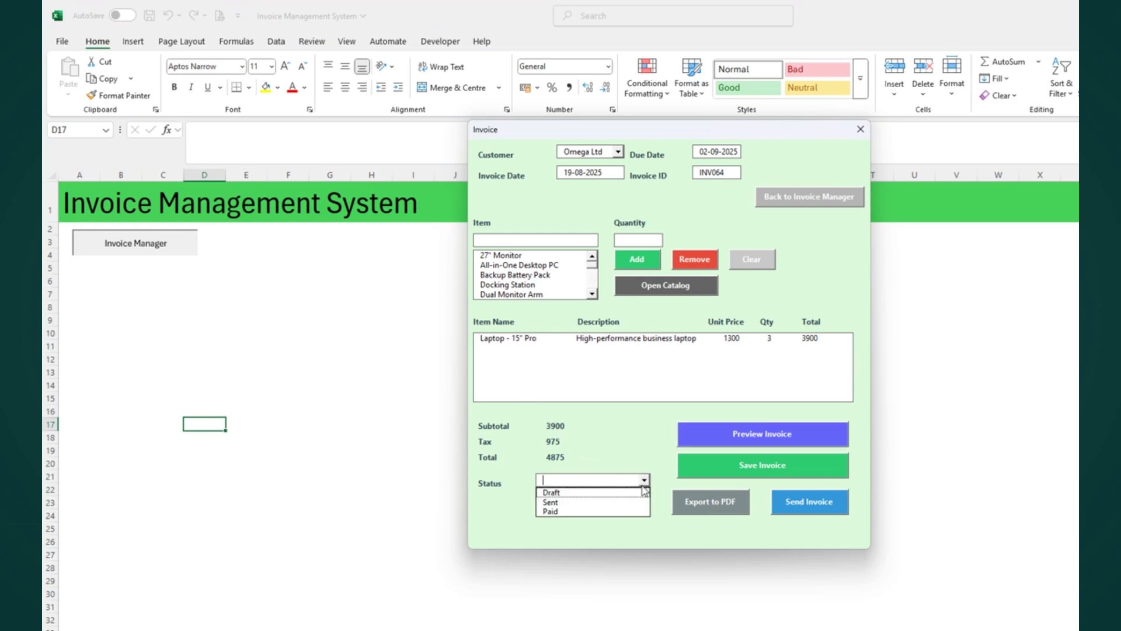
pyautogui.click(585, 493)
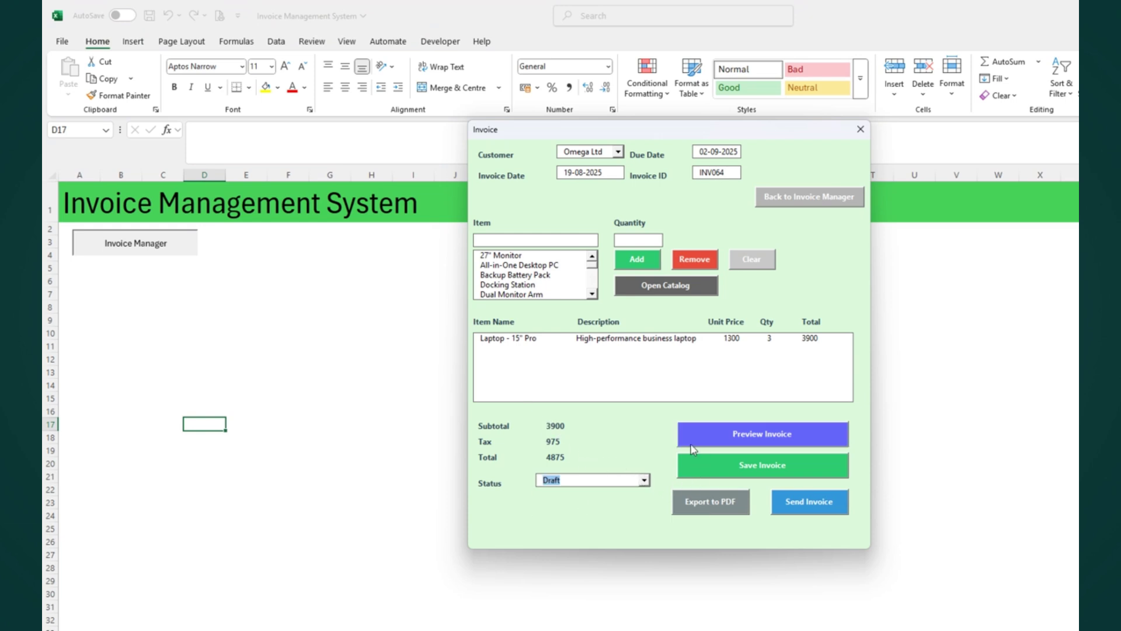
# Add a single Docking Station line, then remove it again
pyautogui.click(504, 238)
pyautogui.write('do')
pyautogui.click(517, 255)
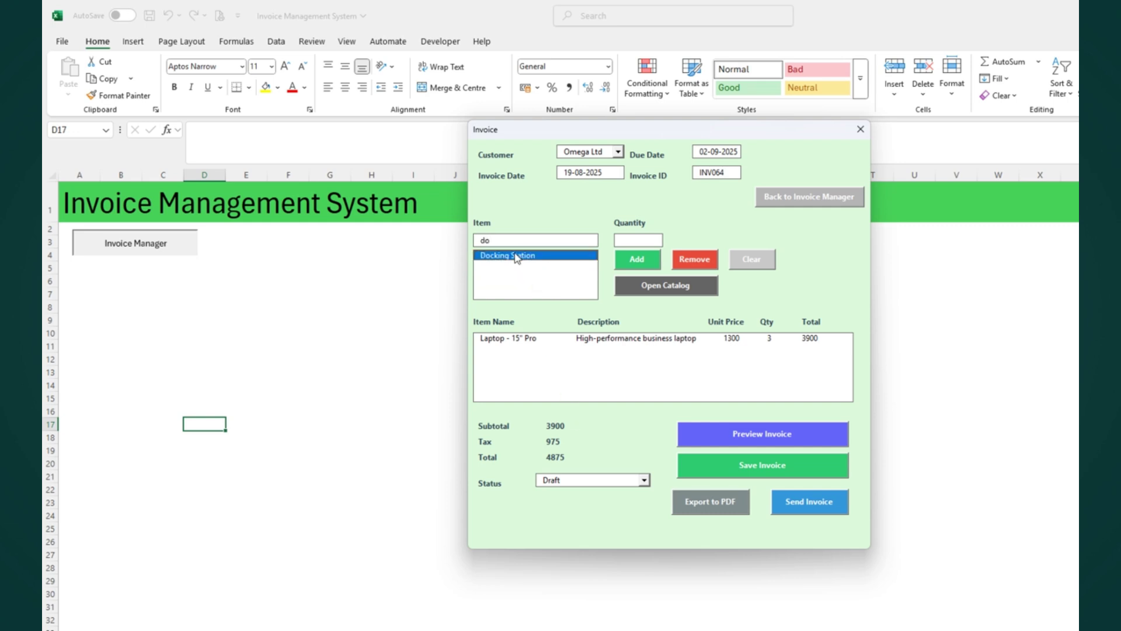
pyautogui.press('Tab')
pyautogui.write('1')
pyautogui.click(636, 260)
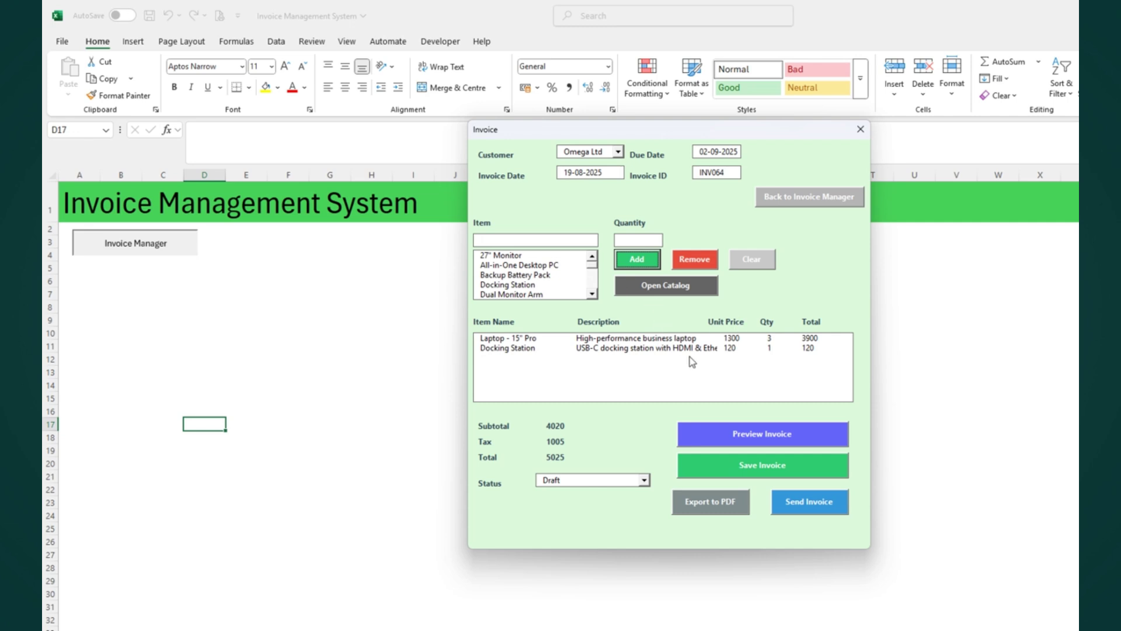
pyautogui.click(663, 352)
pyautogui.click(694, 259)
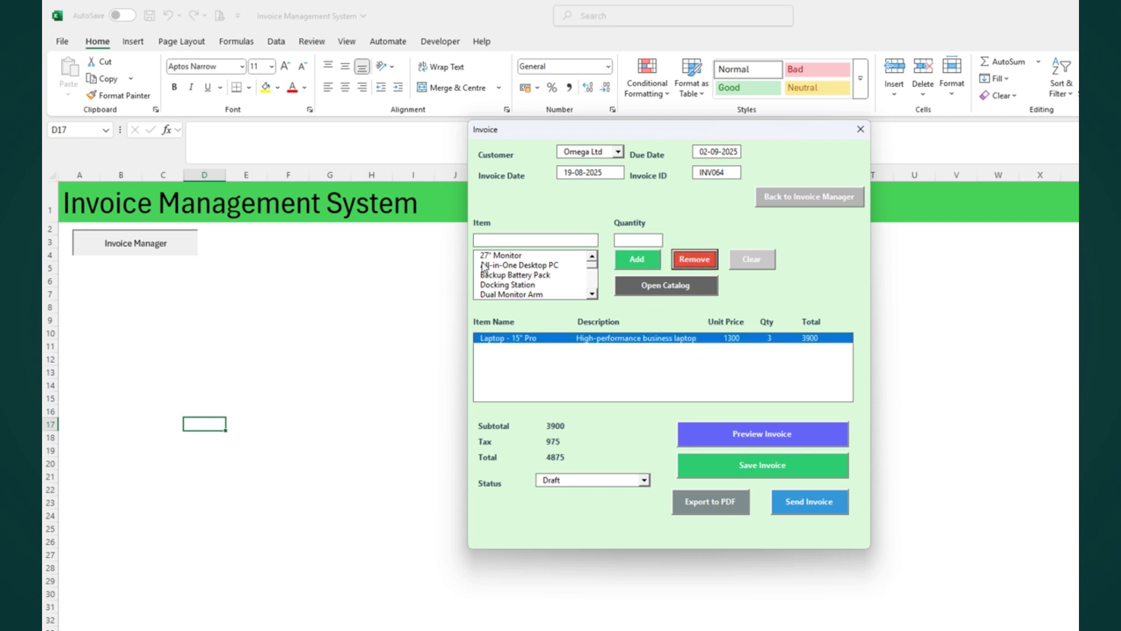
# Reselect Docking Station as the item and move to its quantity
pyautogui.click(506, 245)
pyautogui.write('dock')
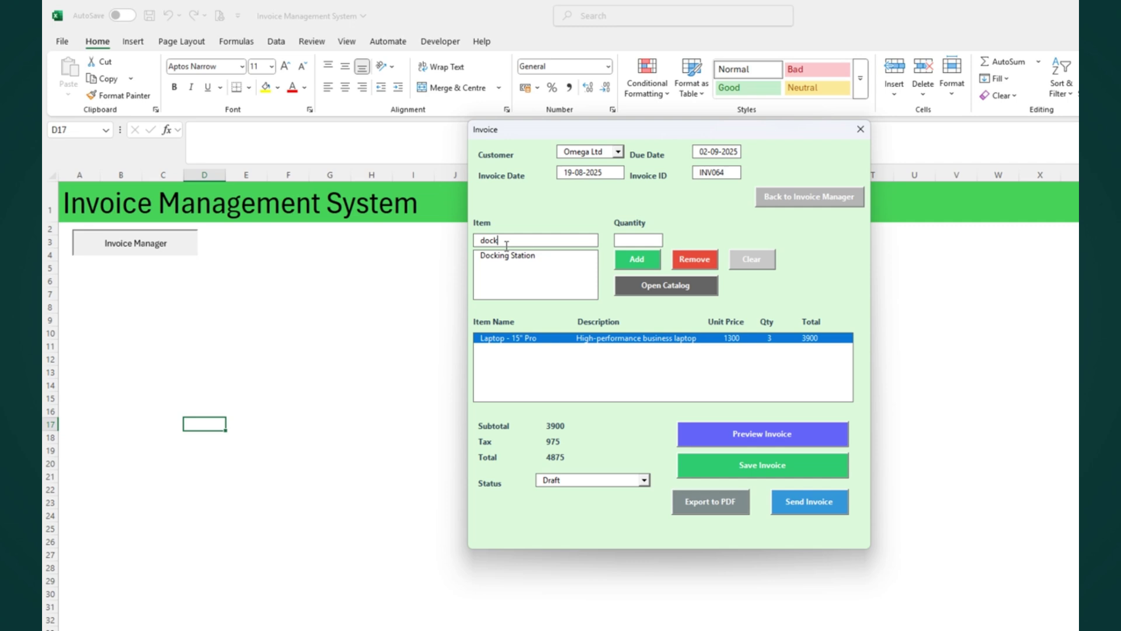
pyautogui.click(508, 257)
pyautogui.click(634, 240)
# Add two docking stations, then raise Backup Battery Pack's catalog price from 55 to 60
pyautogui.write('2')
pyautogui.click(637, 260)
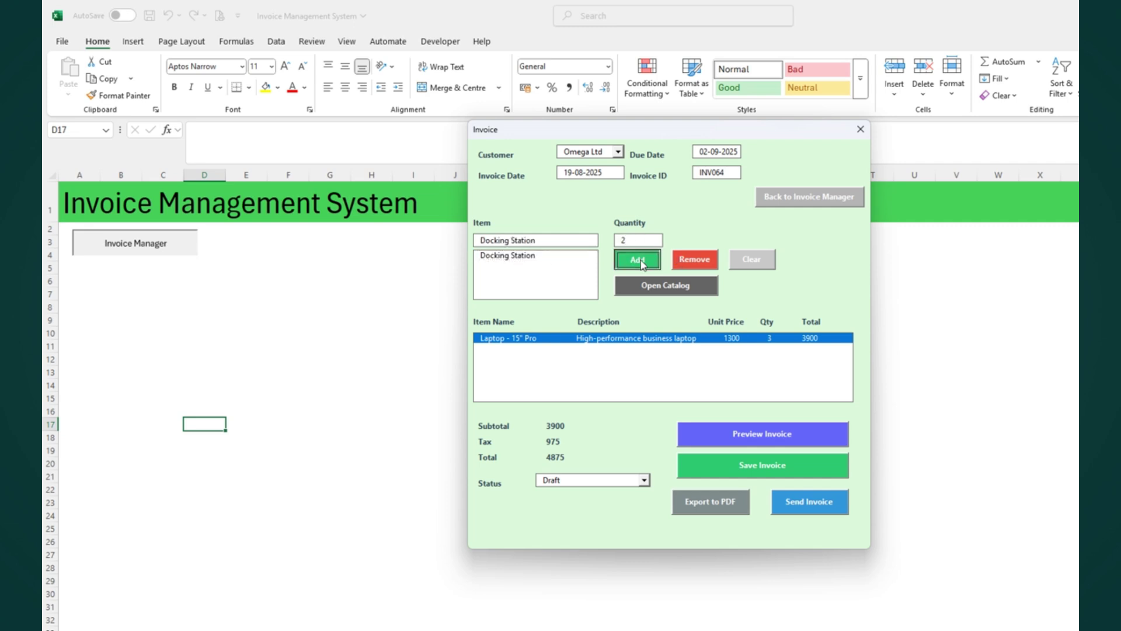
pyautogui.click(654, 292)
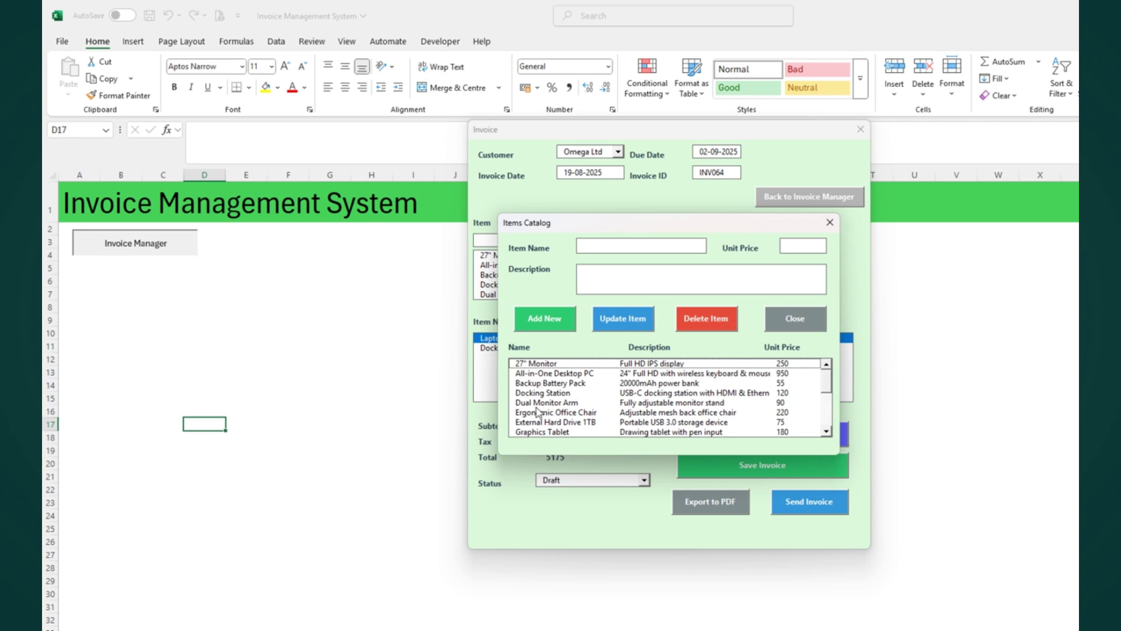
pyautogui.click(526, 384)
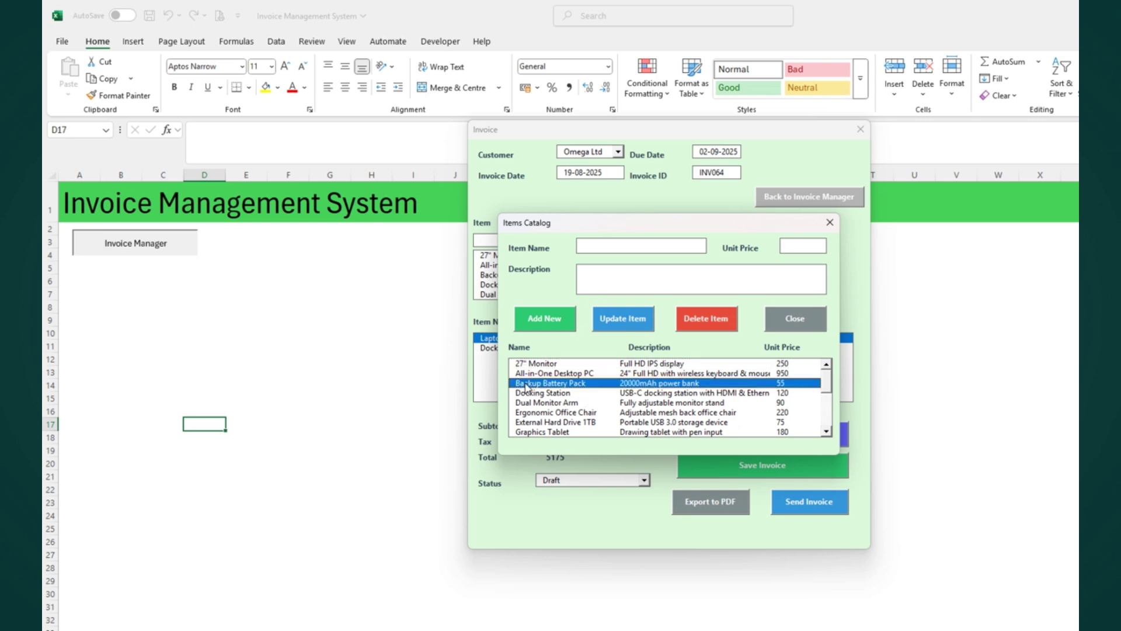
pyautogui.moveTo(799, 245); pyautogui.dragTo(781, 252)
pyautogui.write('60')
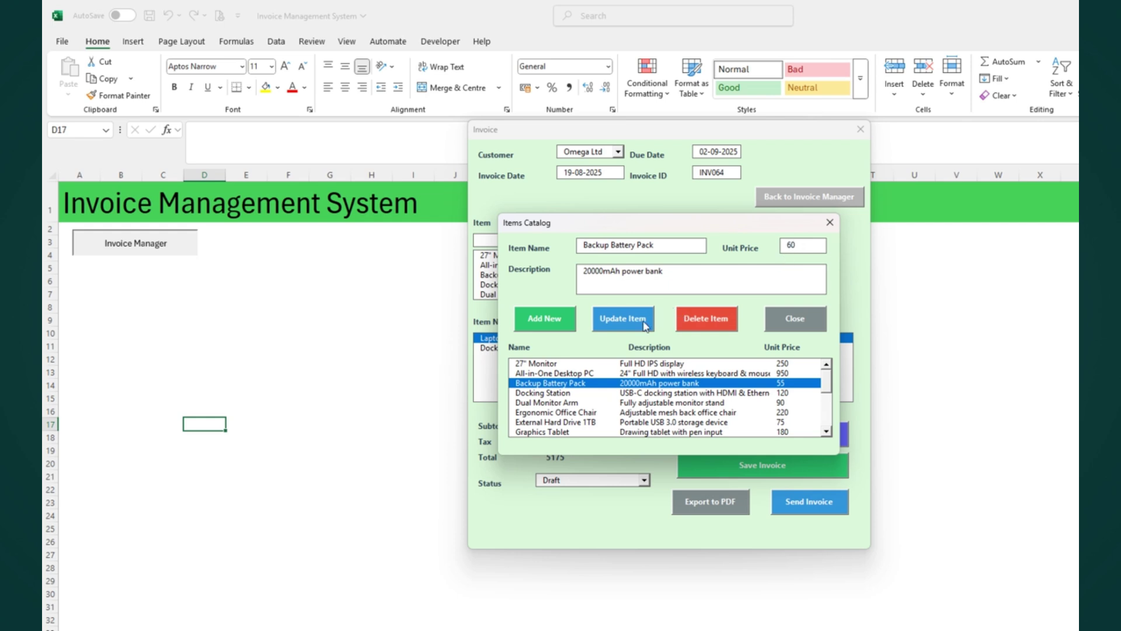
pyautogui.click(621, 327)
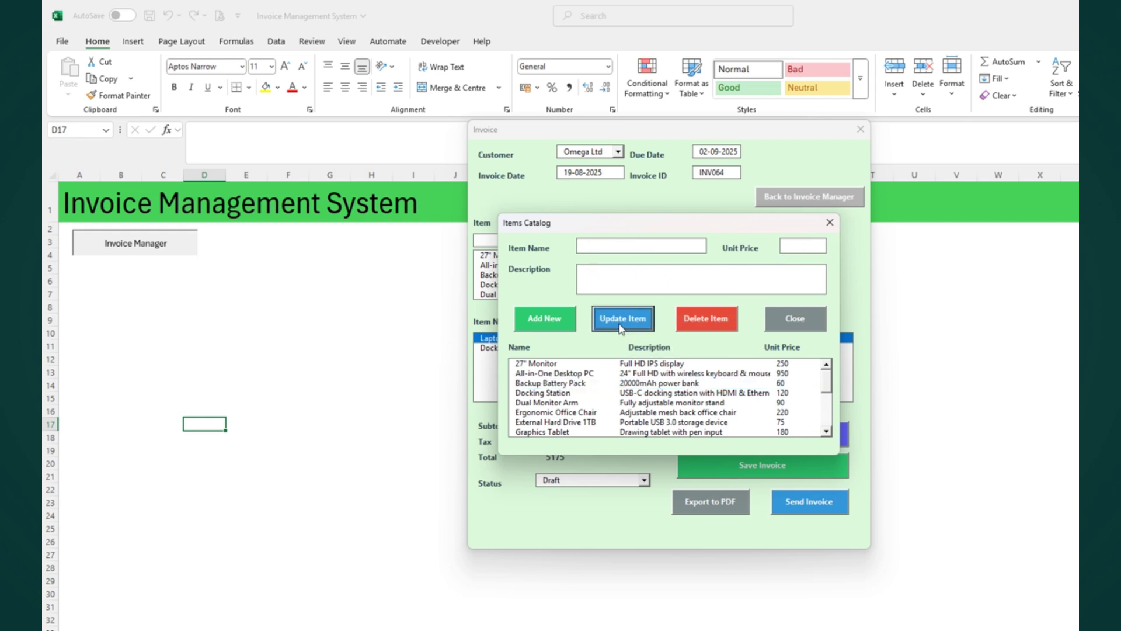
pyautogui.click(539, 386)
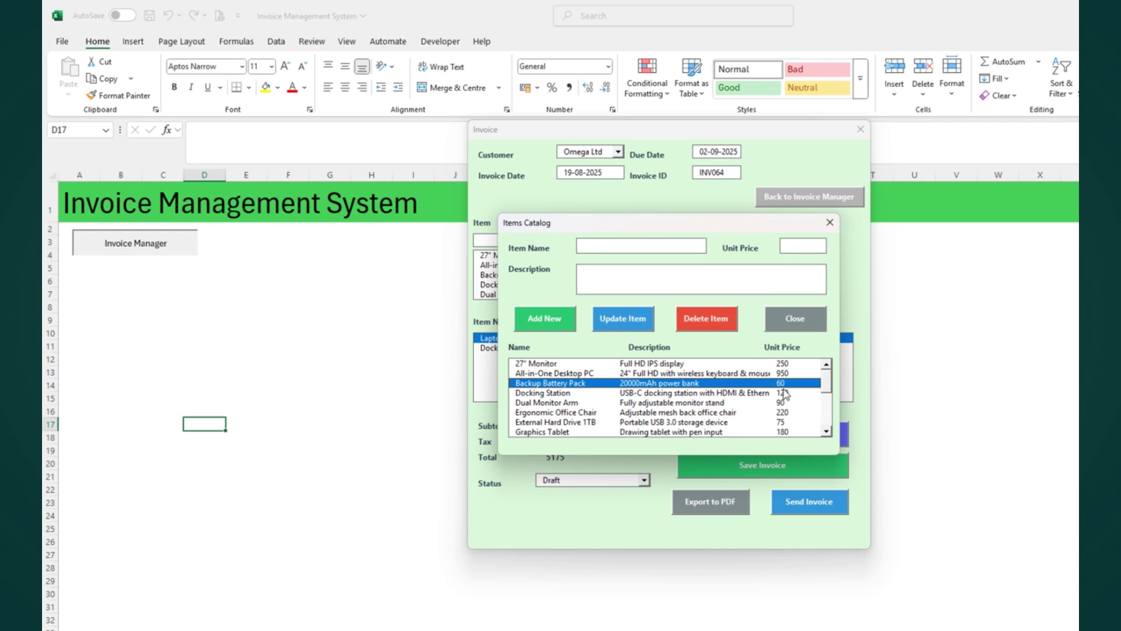
# Add one Backup Battery Pack at 60 to invoice INV064, totalling 5,250
pyautogui.click(830, 222)
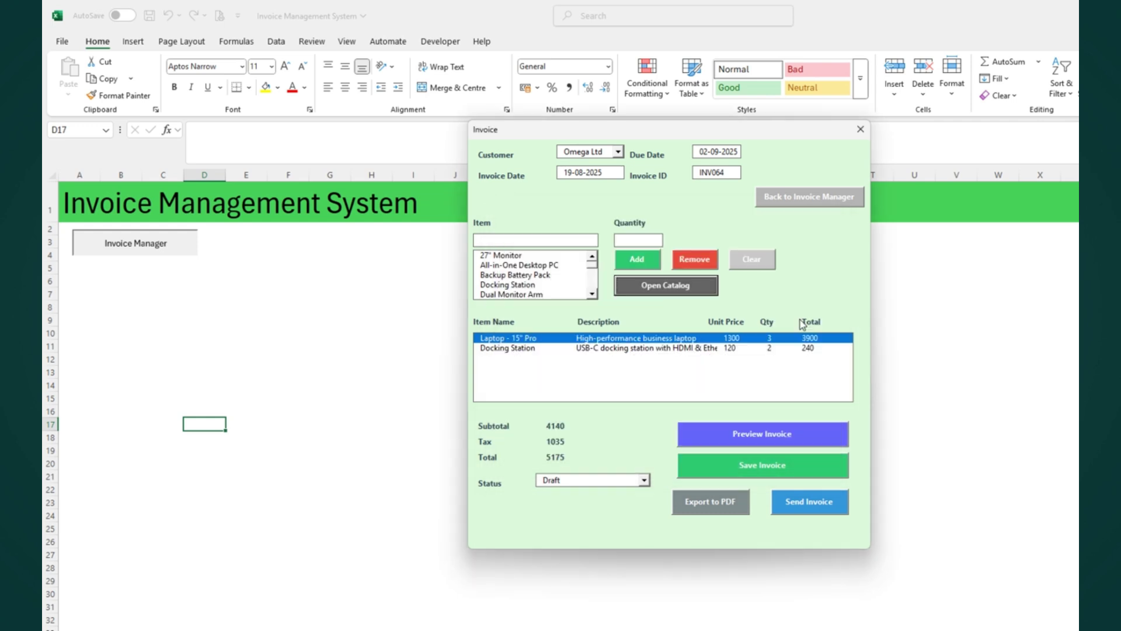
pyautogui.click(538, 241)
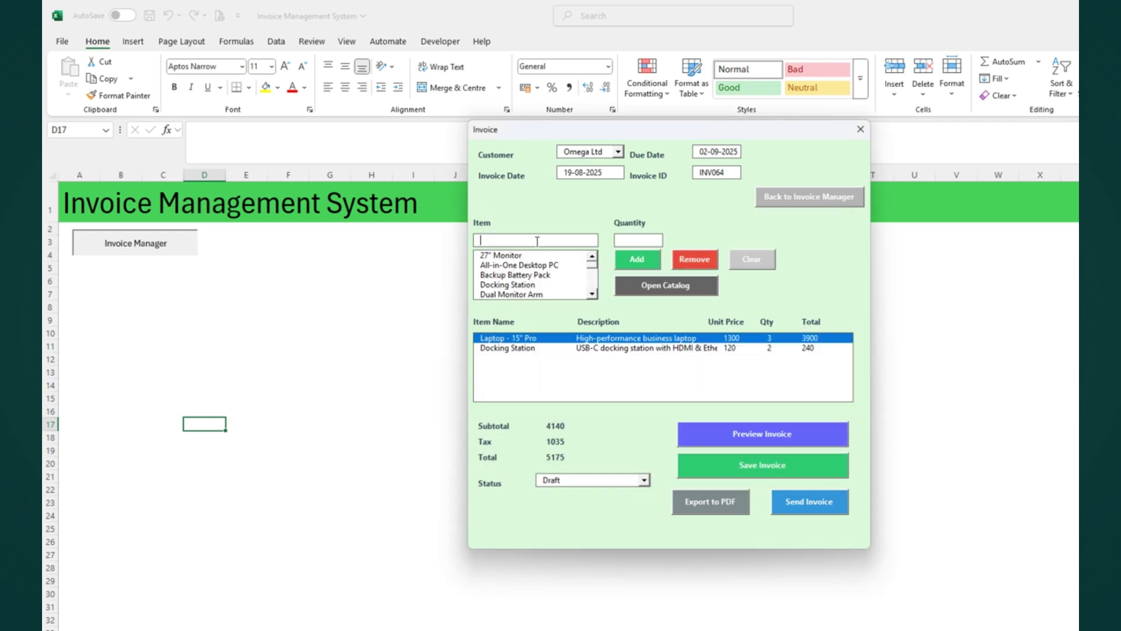
pyautogui.click(520, 275)
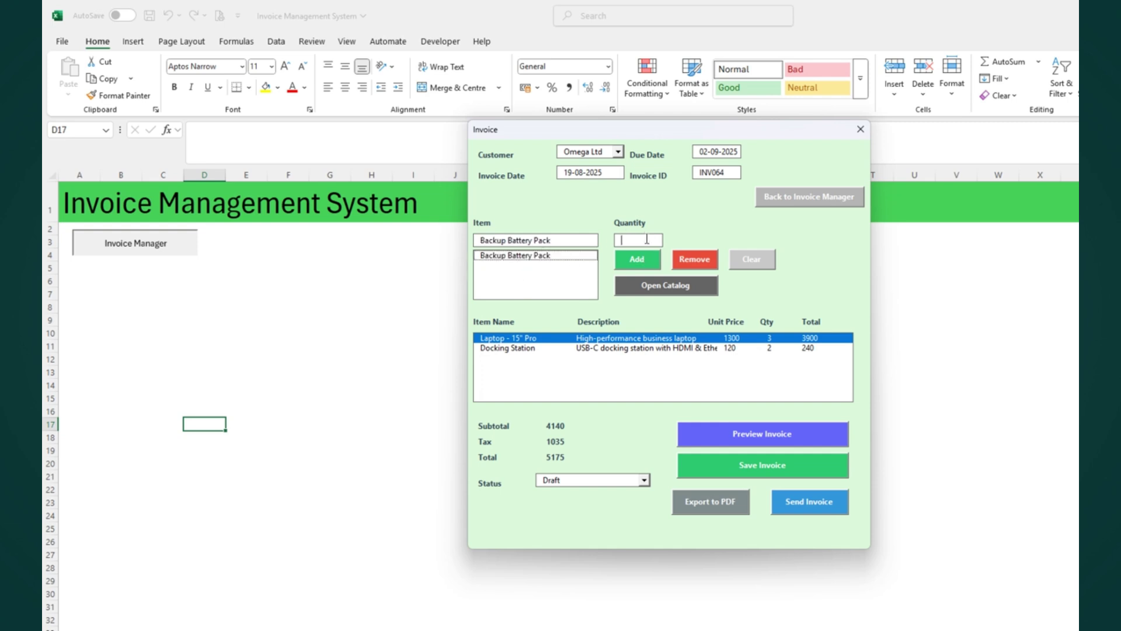
pyautogui.write('1')
pyautogui.click(644, 266)
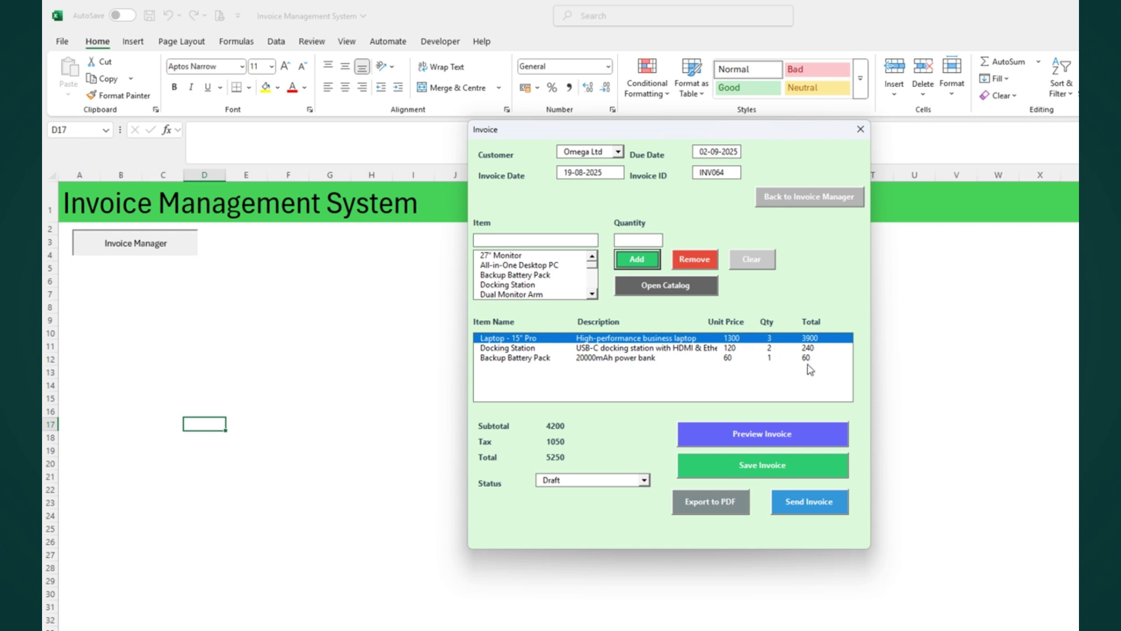
# Save invoice INV064 and check its 5,250.00 print preview
pyautogui.click(737, 470)
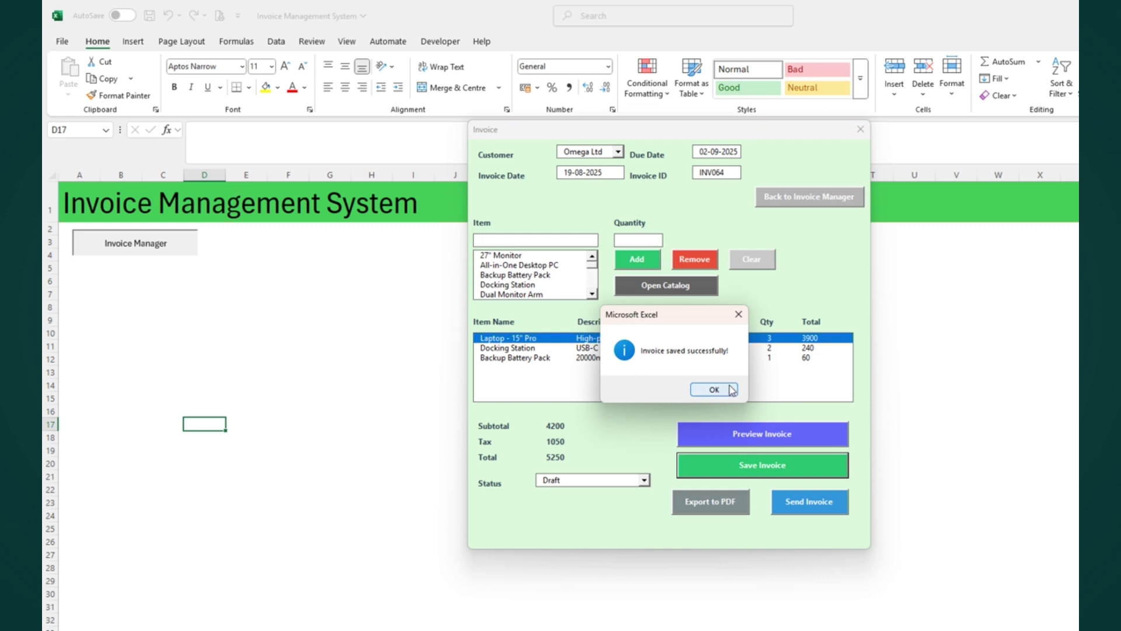
pyautogui.click(714, 389)
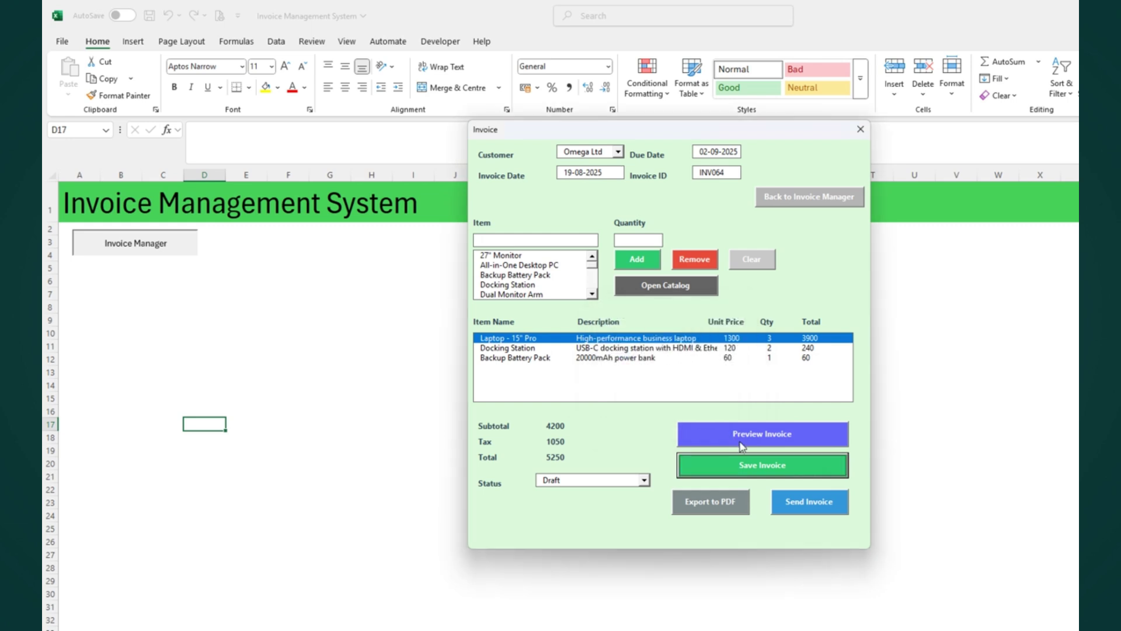
pyautogui.click(739, 440)
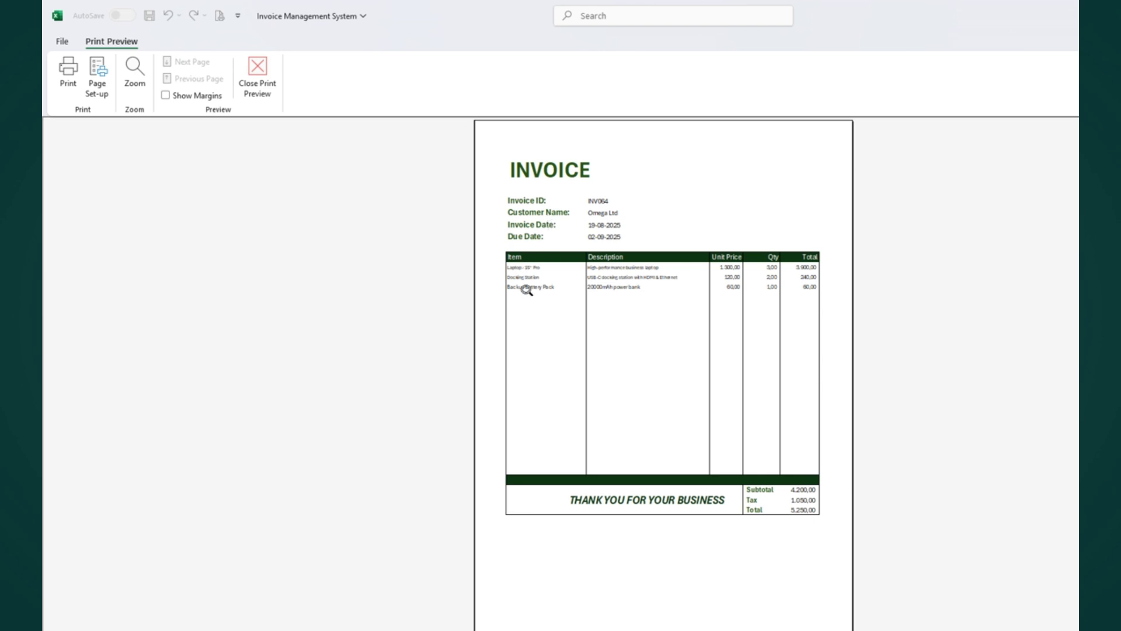
pyautogui.click(257, 76)
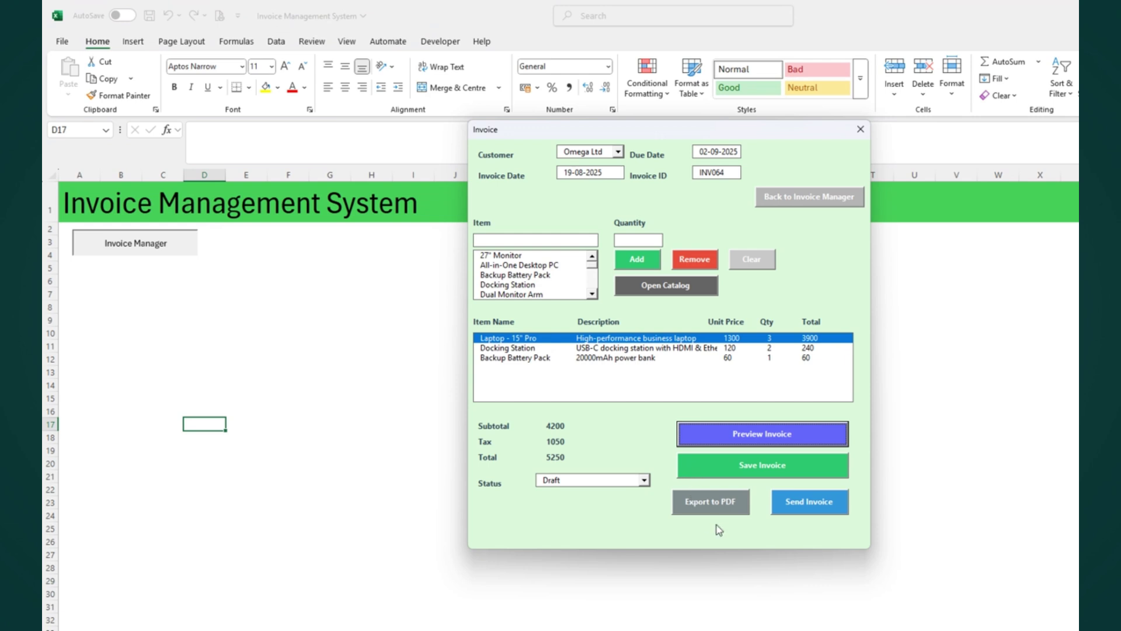
# Export invoice INV064 to PDF, return to the workbook and confirm the saved message
pyautogui.click(698, 501)
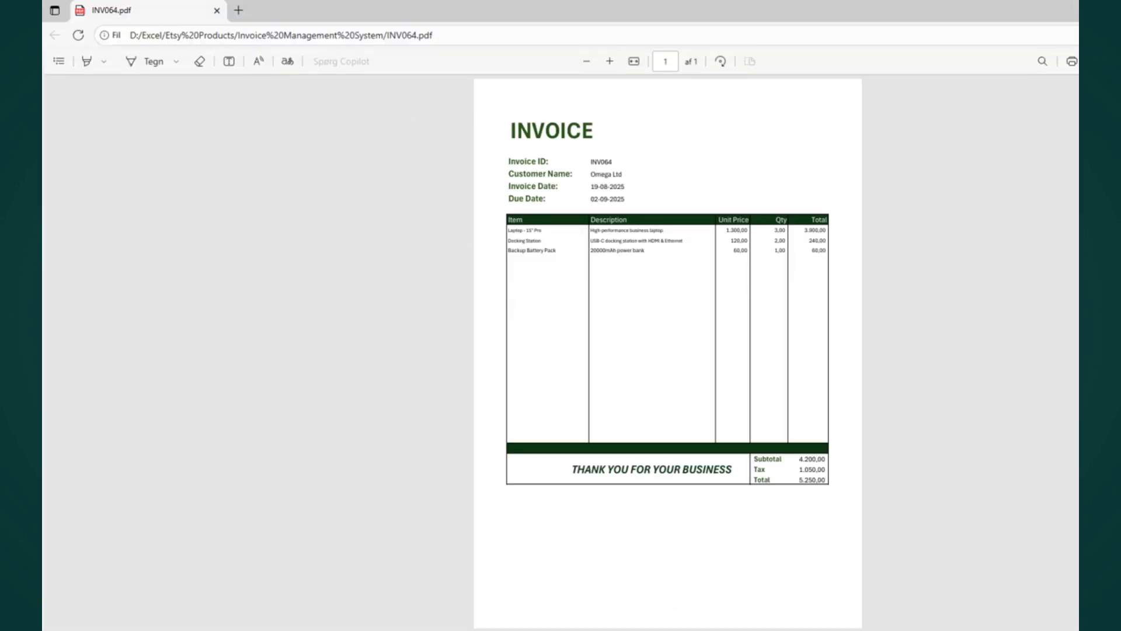
pyautogui.hotkey('alt', 'Tab')
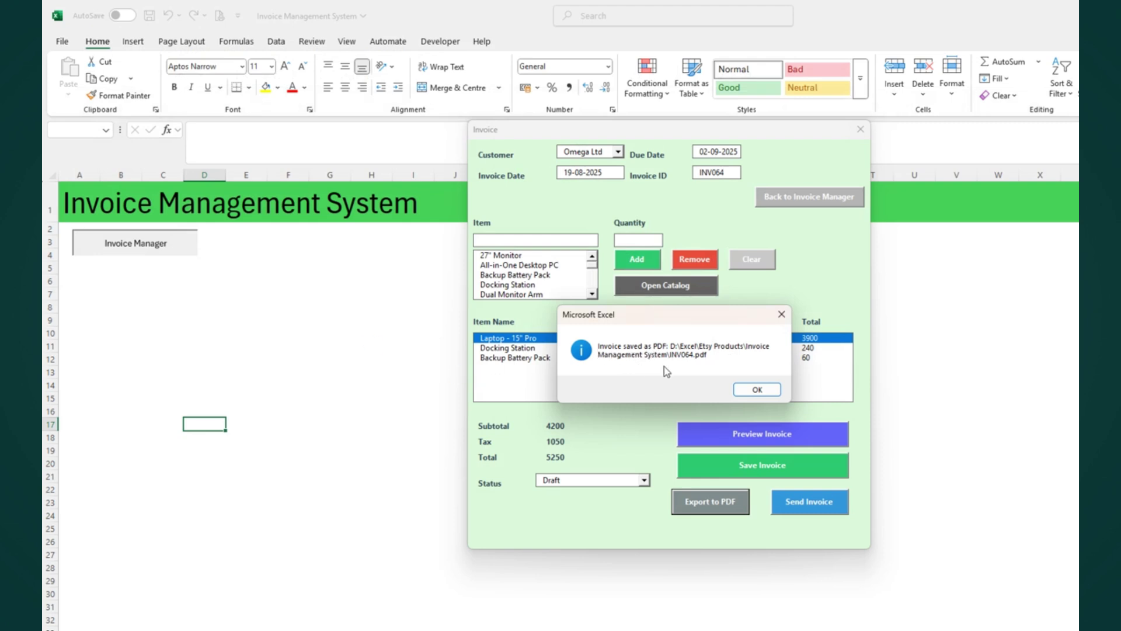
pyautogui.click(758, 391)
pyautogui.click(757, 390)
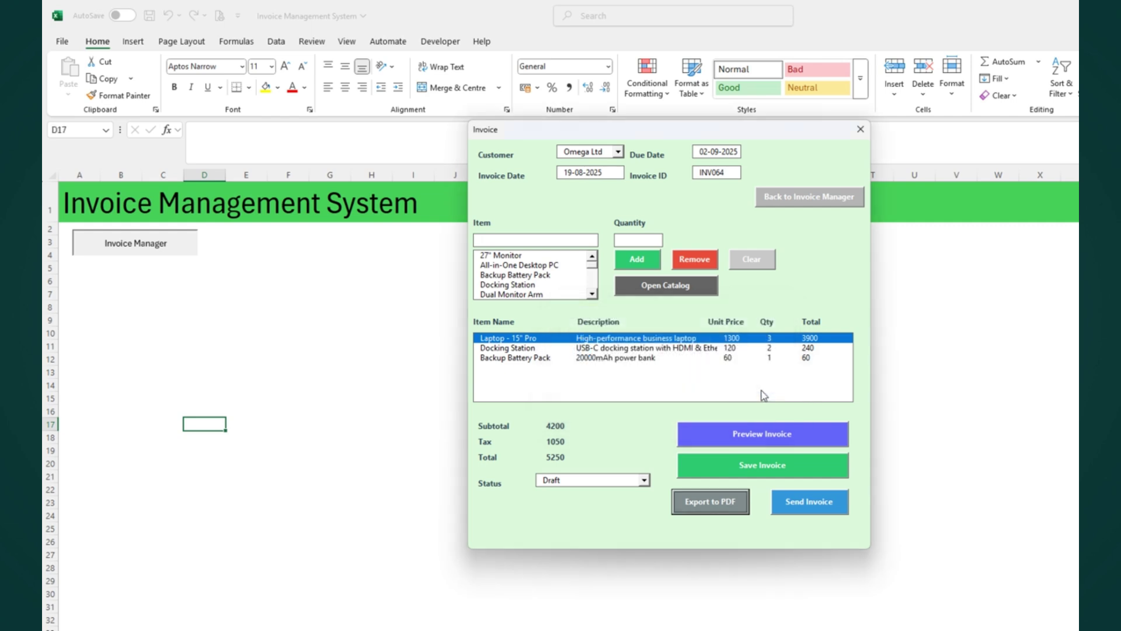
# Back in the Invoice Manager, search invoice ID 64, pick the result, then clear the search
pyautogui.click(811, 199)
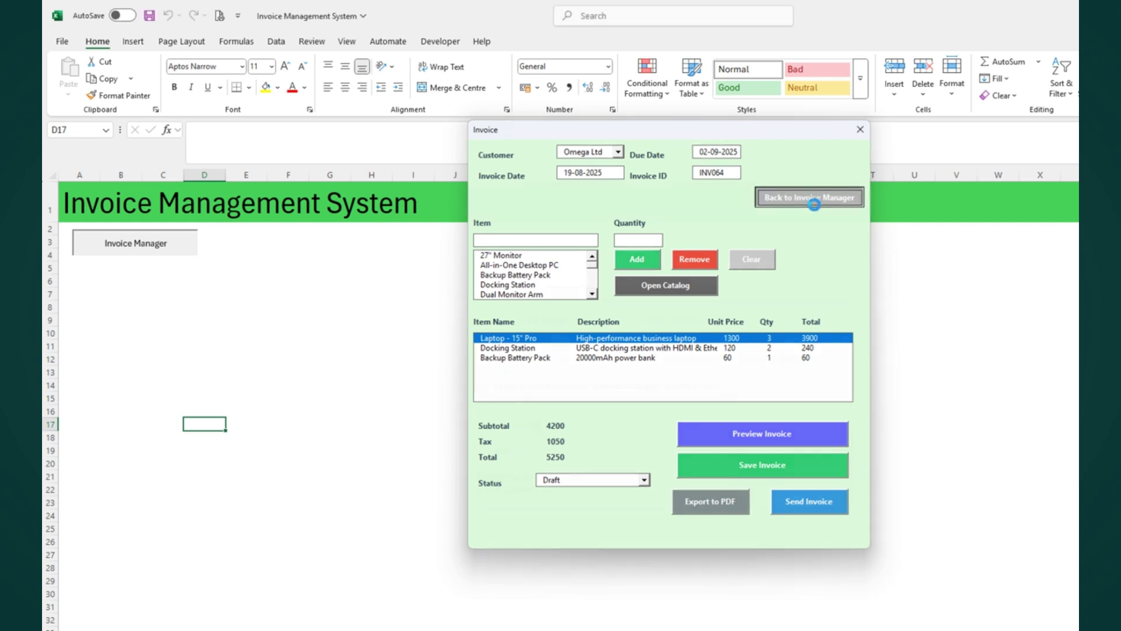
pyautogui.moveTo(892, 433)
pyautogui.mouseDown()
pyautogui.moveTo(893, 508)
pyautogui.moveTo(851, 345)
pyautogui.mouseUp()
pyautogui.click(530, 197)
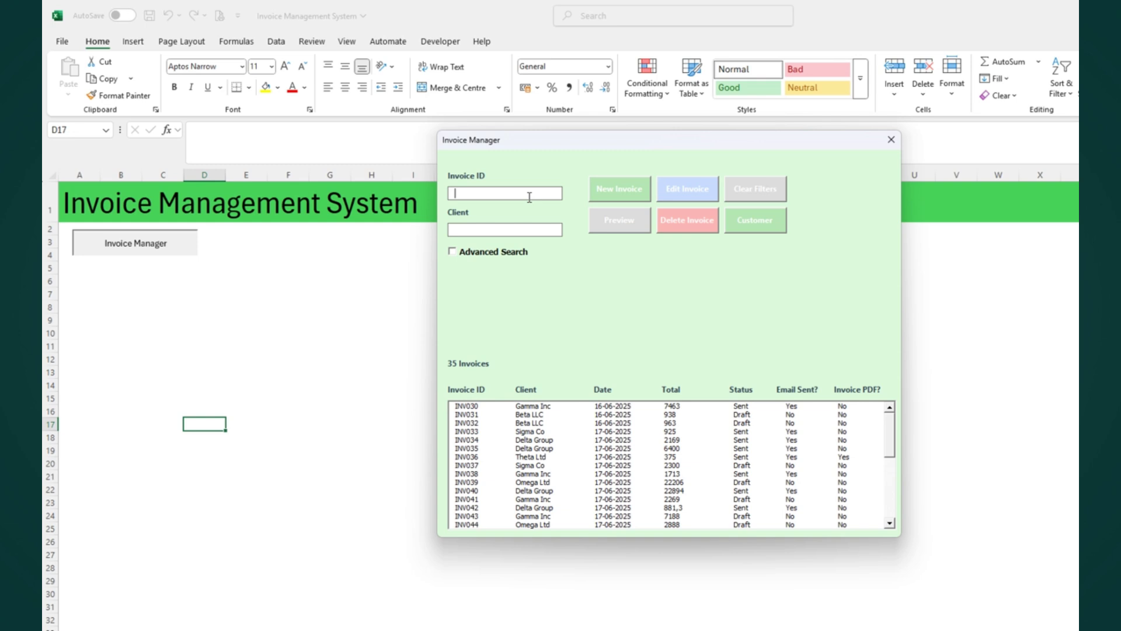
pyautogui.write('64')
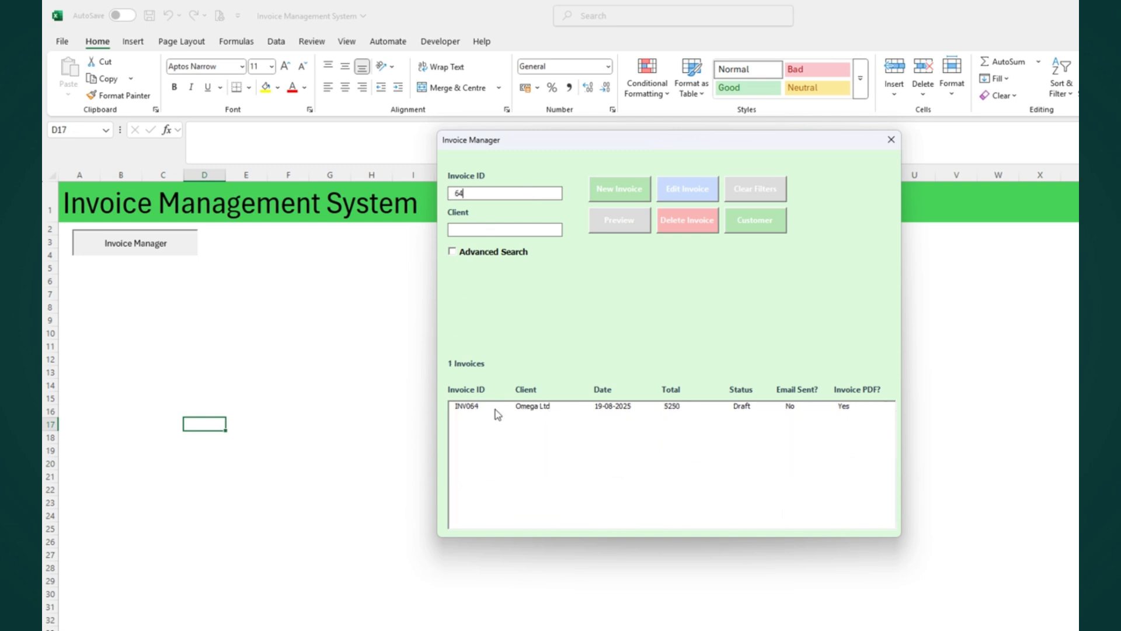
pyautogui.click(495, 409)
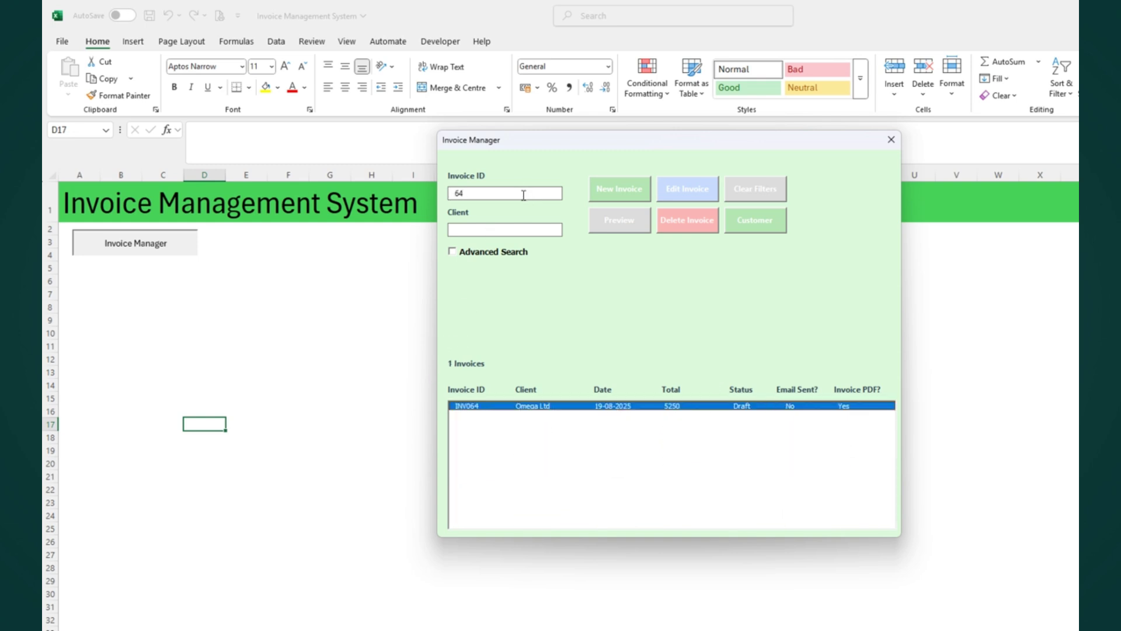
pyautogui.click(755, 189)
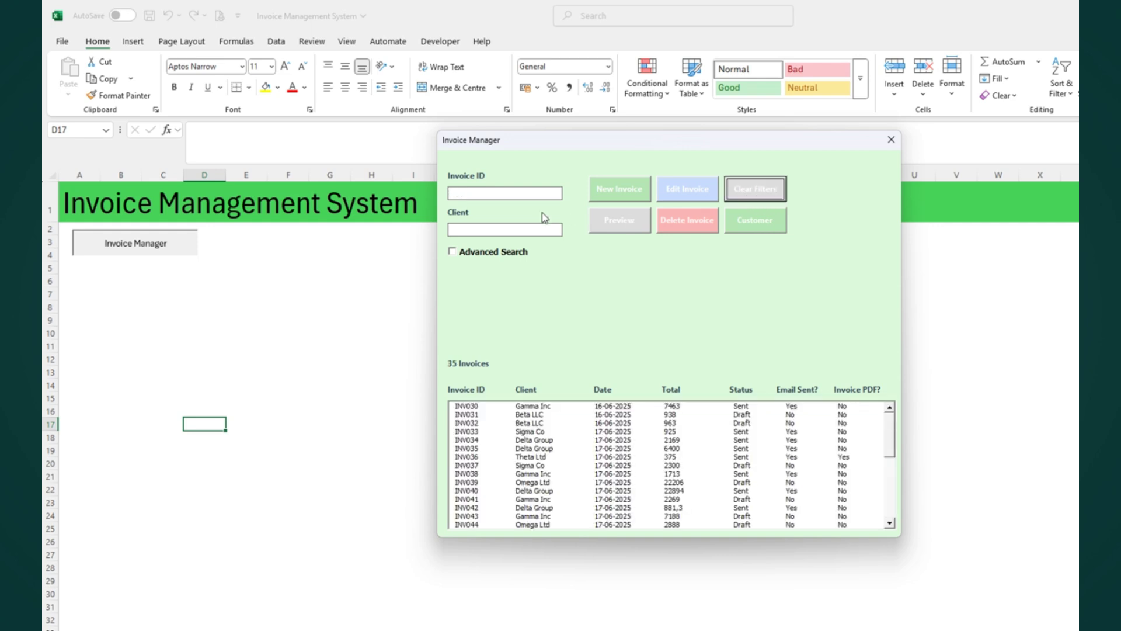
# Preview and open INV035 for Delta Group, then return and select INV064 for Omega Ltd
pyautogui.click(487, 446)
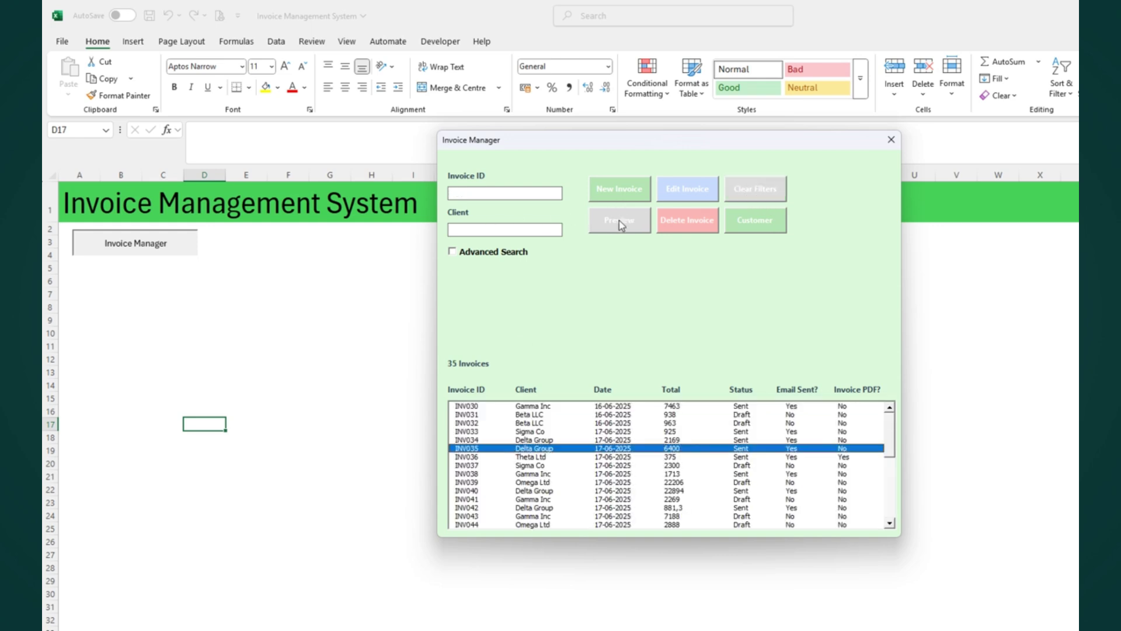
pyautogui.click(620, 218)
pyautogui.click(257, 75)
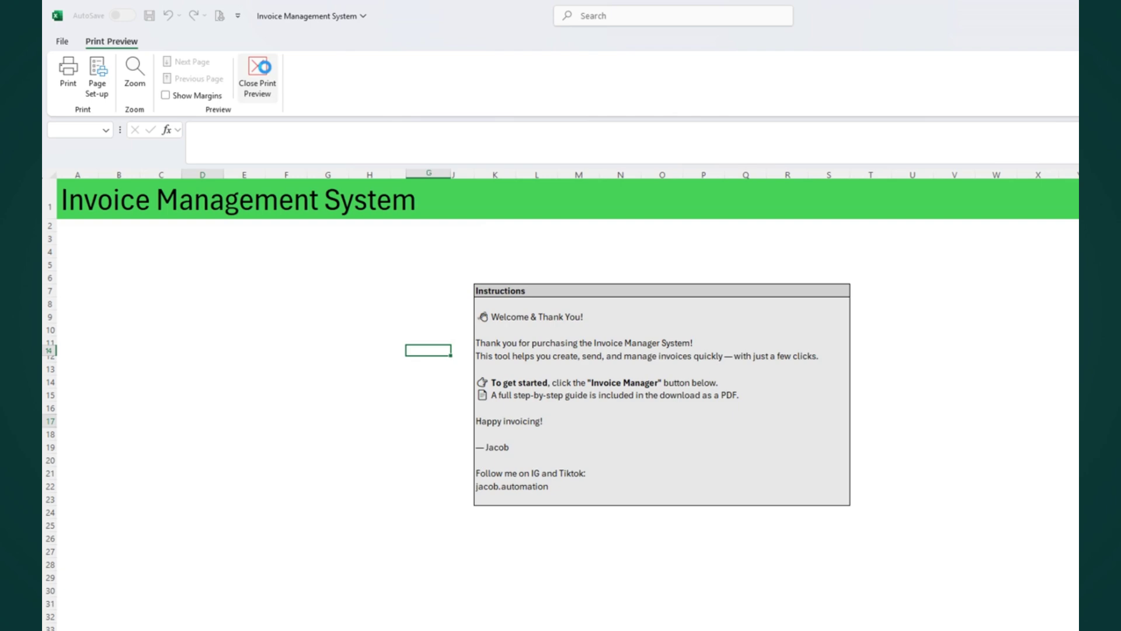
pyautogui.click(678, 190)
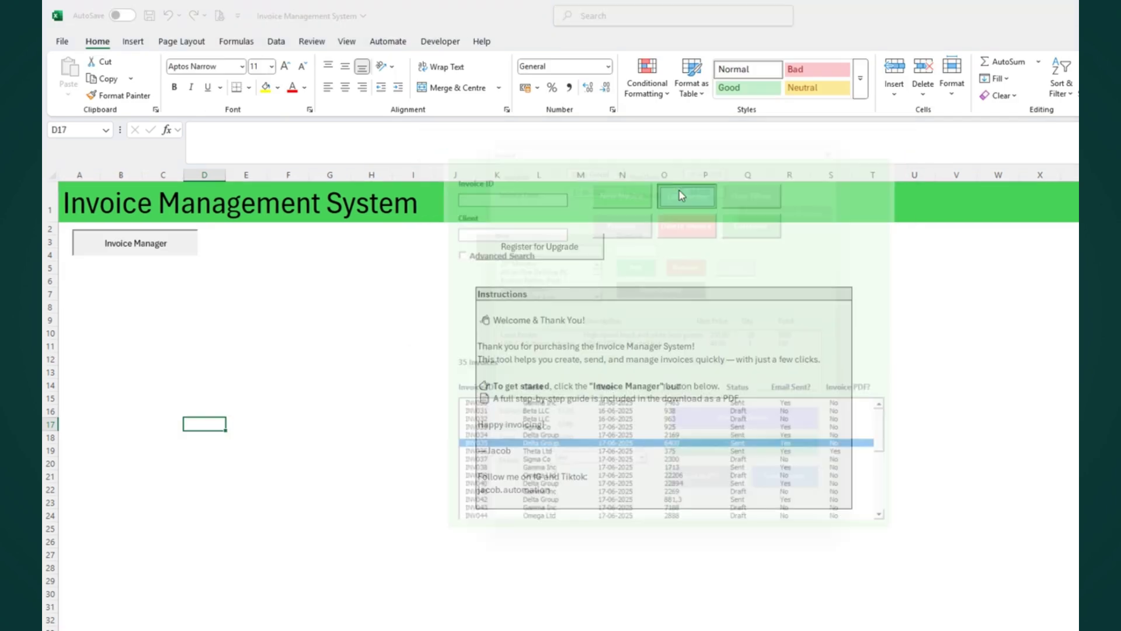
pyautogui.click(784, 205)
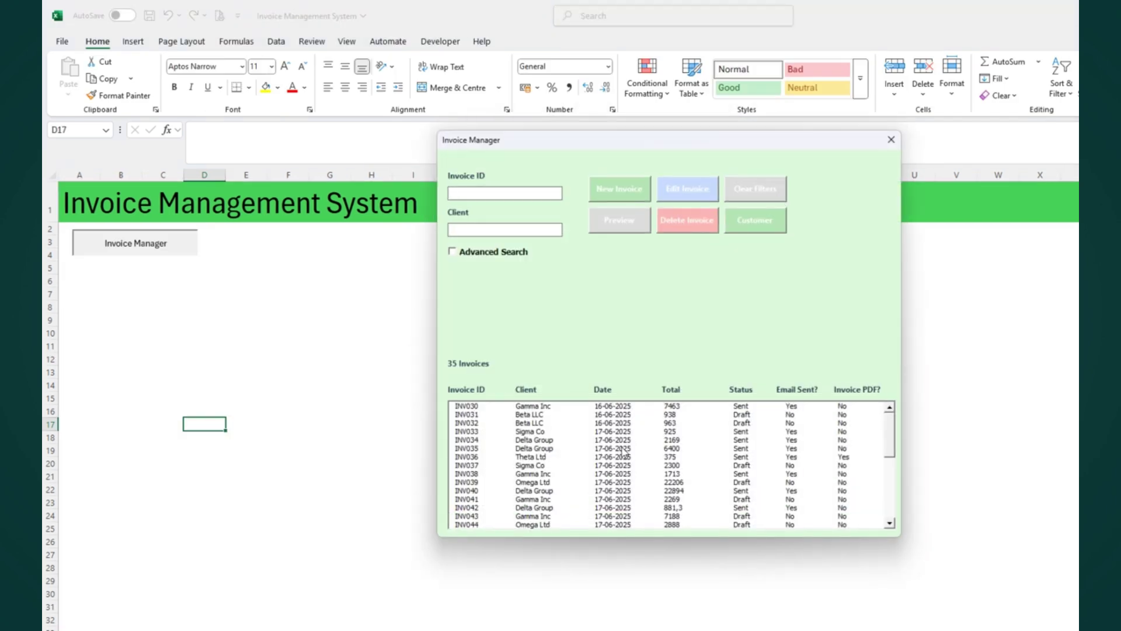
pyautogui.moveTo(889, 435)
pyautogui.mouseDown()
pyautogui.moveTo(888, 514)
pyautogui.moveTo(888, 397)
pyautogui.moveTo(892, 507)
pyautogui.mouseUp()
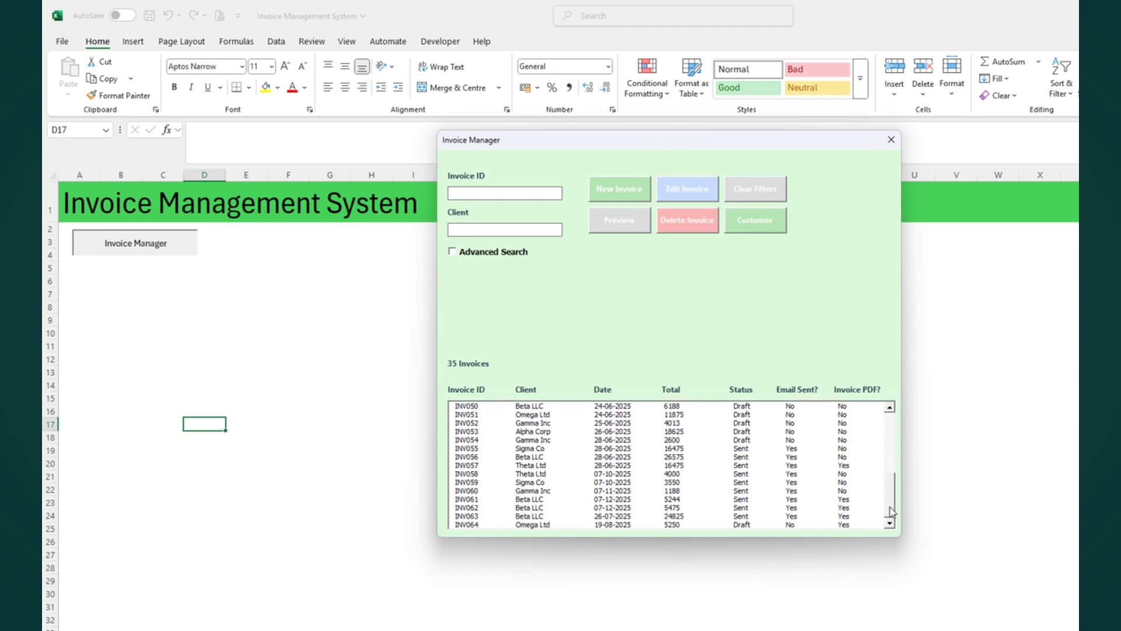
pyautogui.click(489, 525)
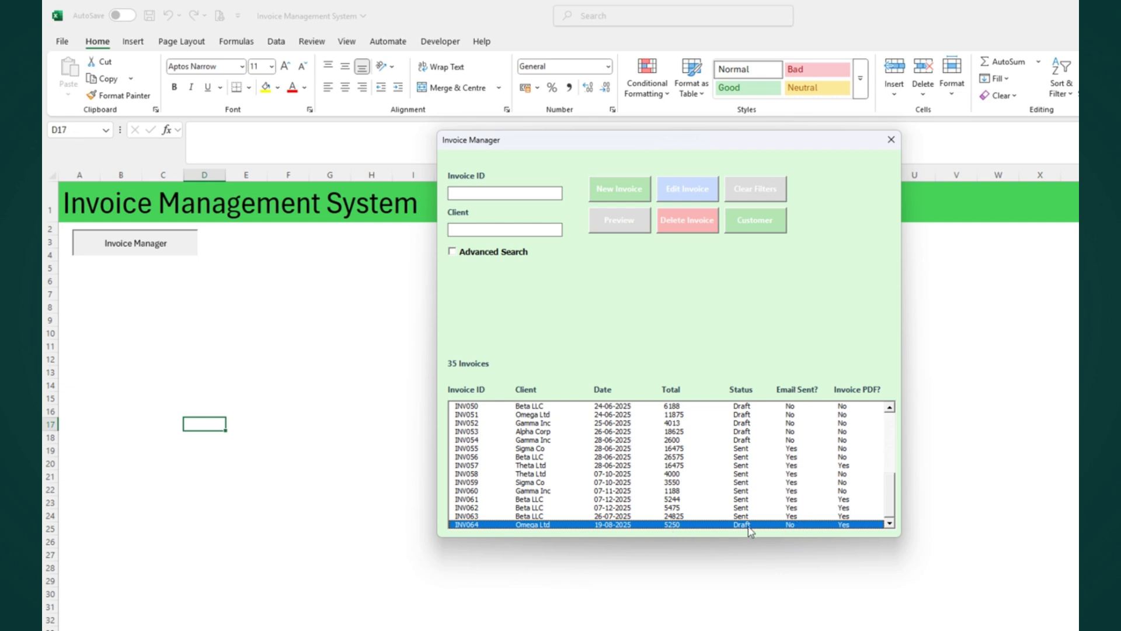
# Email invoice INV064 to Omega Ltd via Send Invoice and acknowledge the sent message
pyautogui.click(706, 189)
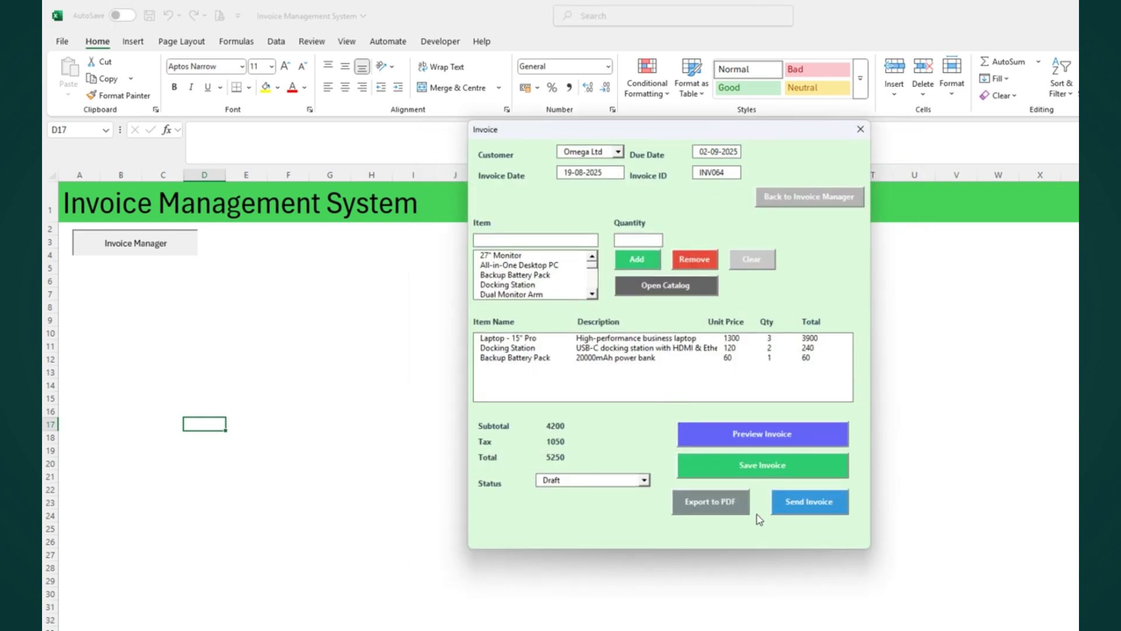
pyautogui.click(794, 508)
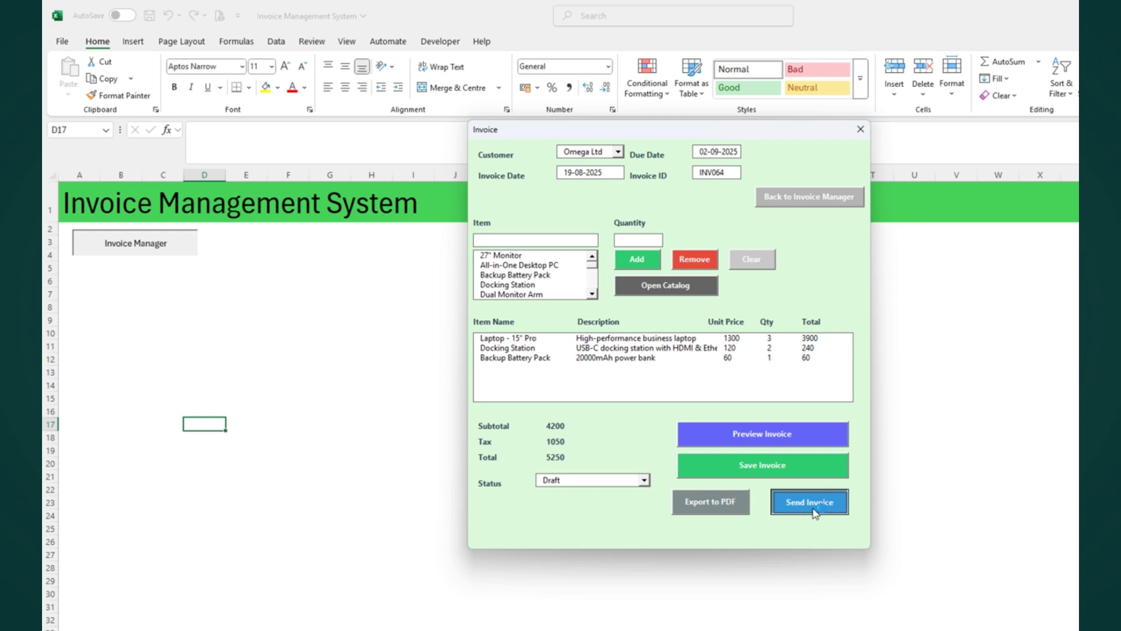
pyautogui.click(816, 513)
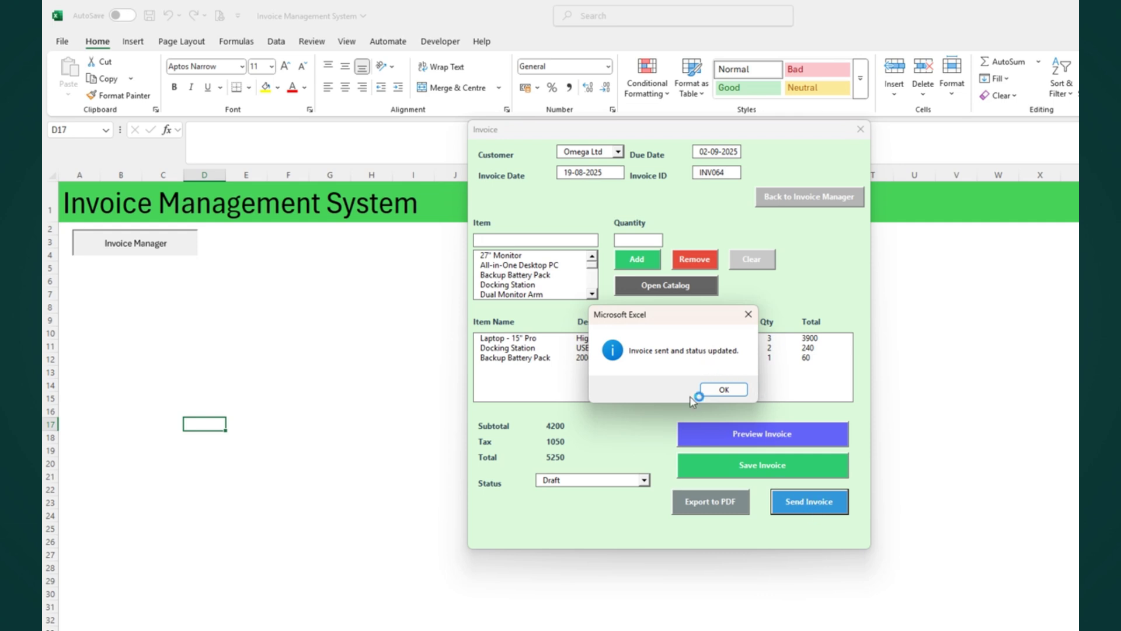
pyautogui.click(724, 390)
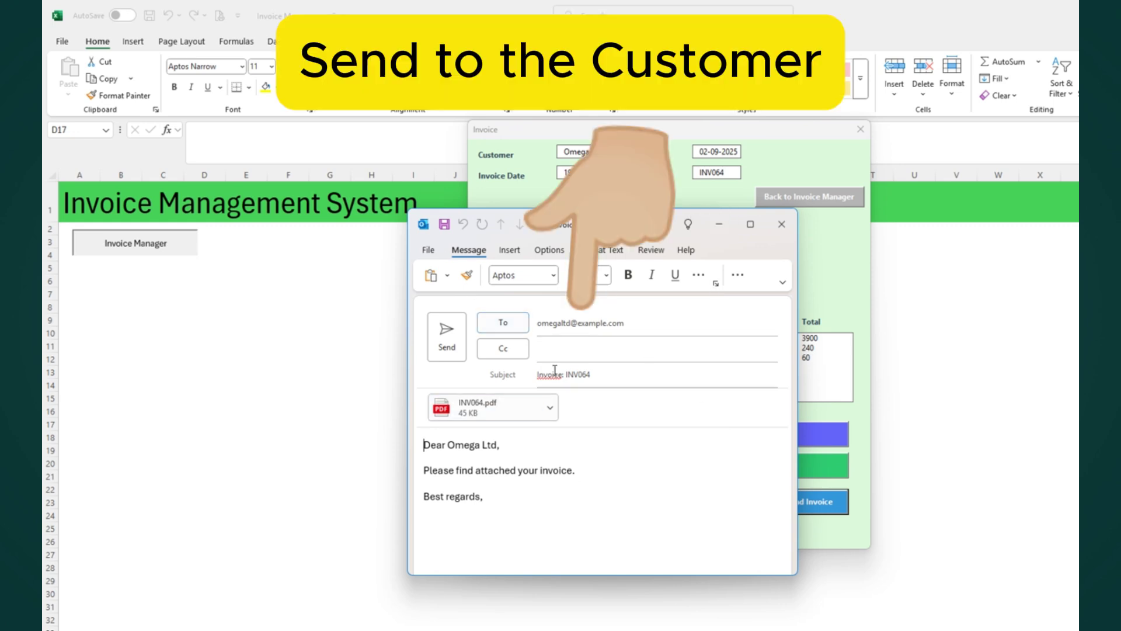
# Check the attached INV064.pdf, then close the Outlook email without saving
pyautogui.click(554, 411)
pyautogui.click(503, 435)
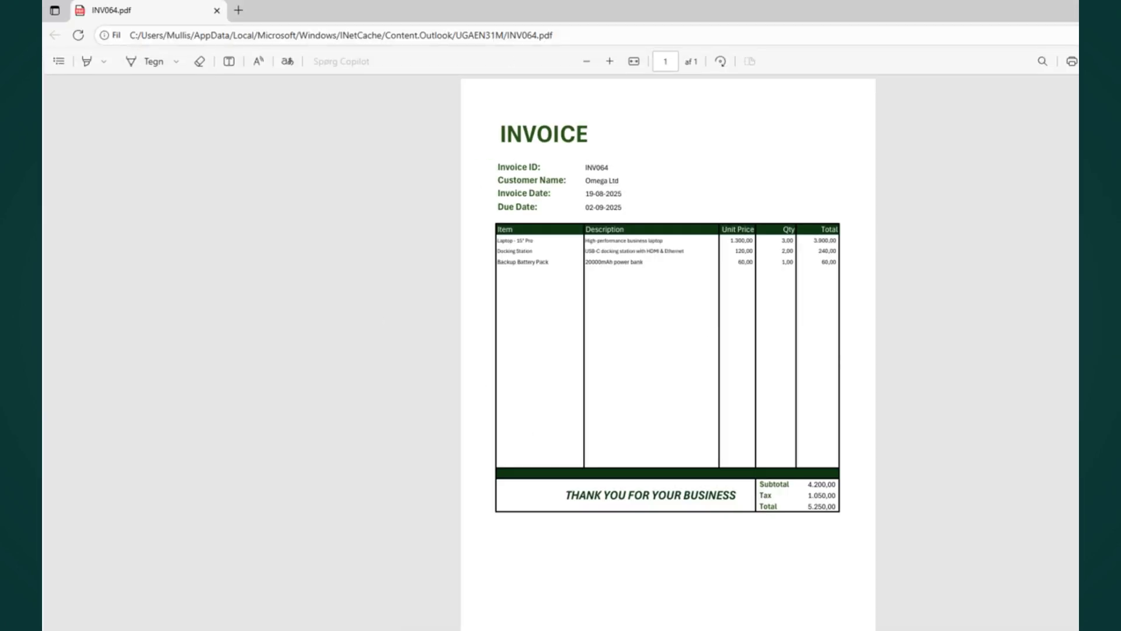
pyautogui.hotkey('ctrl', 'w')
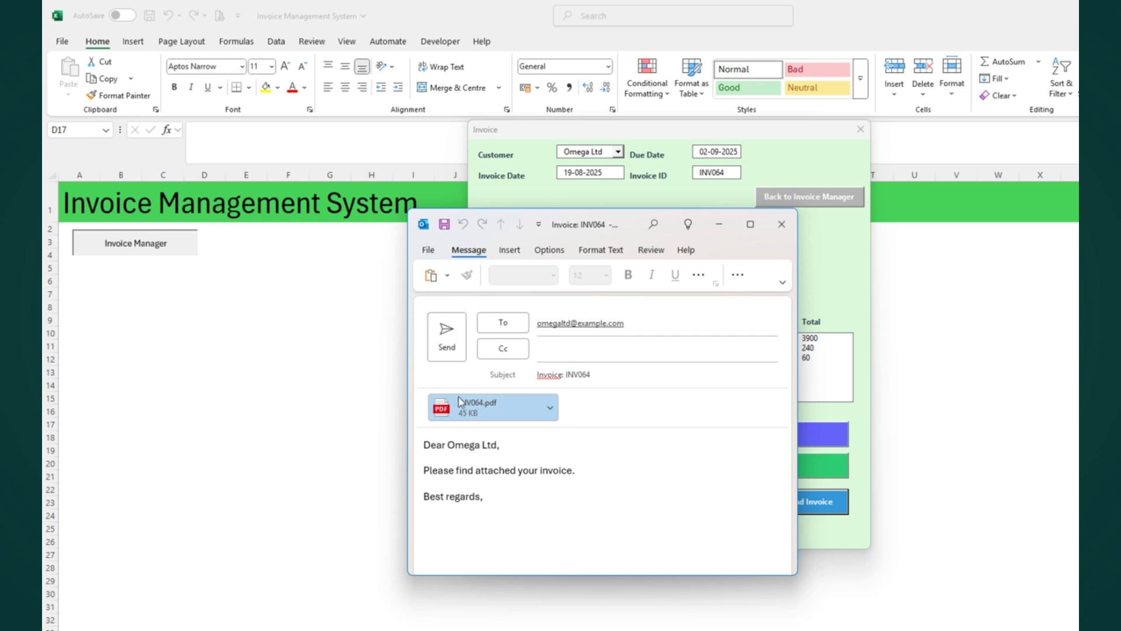
pyautogui.click(780, 234)
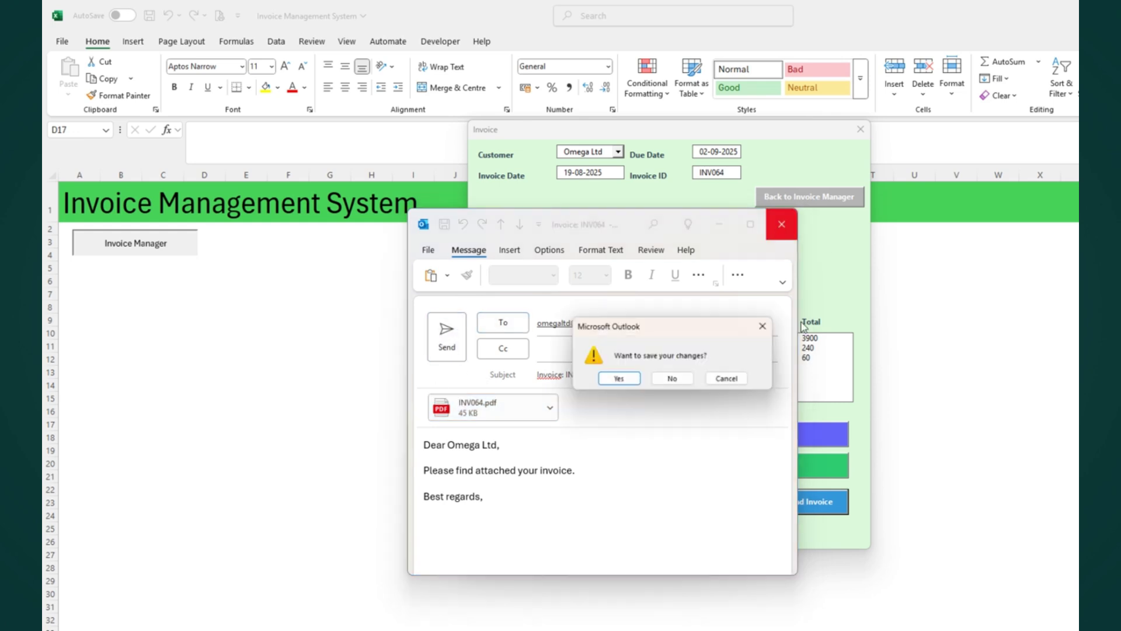
pyautogui.click(673, 381)
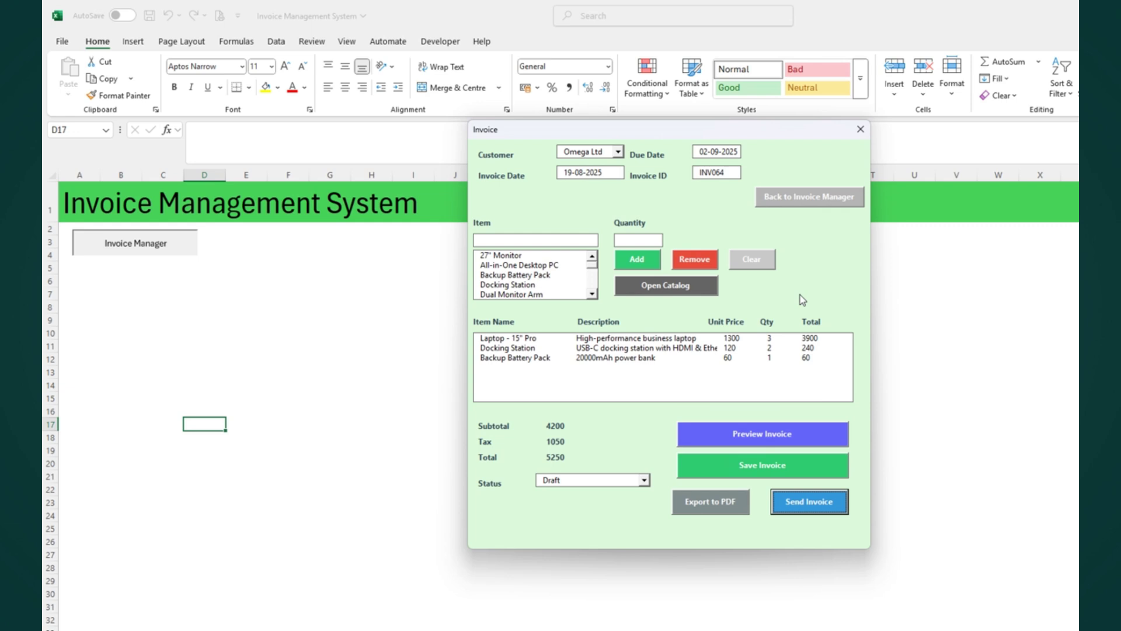
# In the Invoice Manager, filter Invoice ID to 64 and select the INV064 row
pyautogui.click(789, 199)
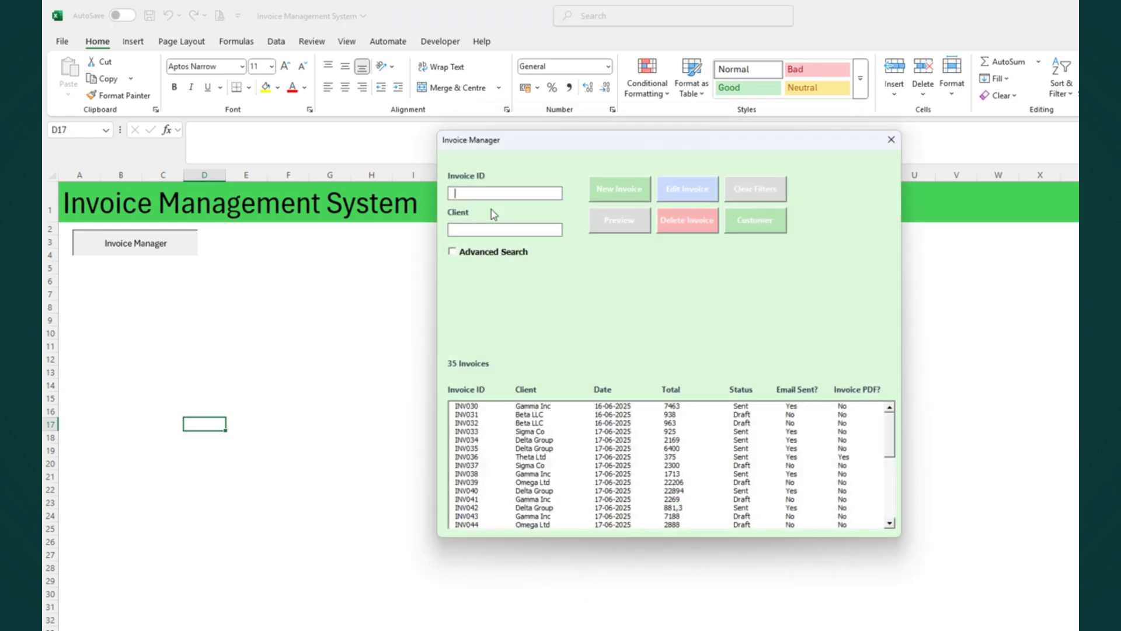
pyautogui.write('64')
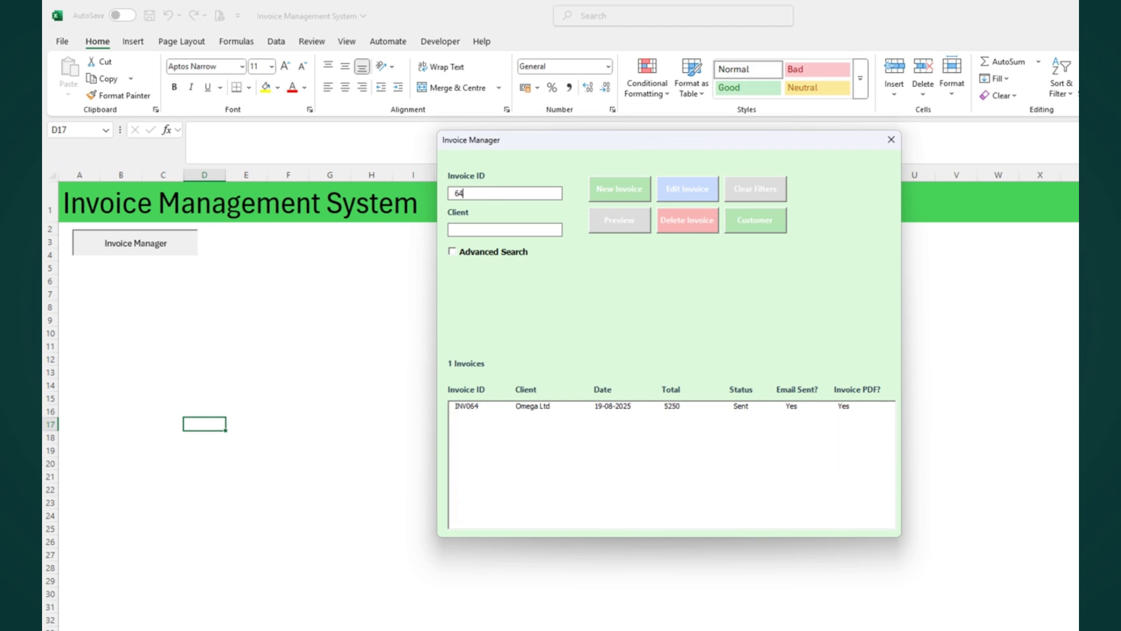
pyautogui.click(745, 409)
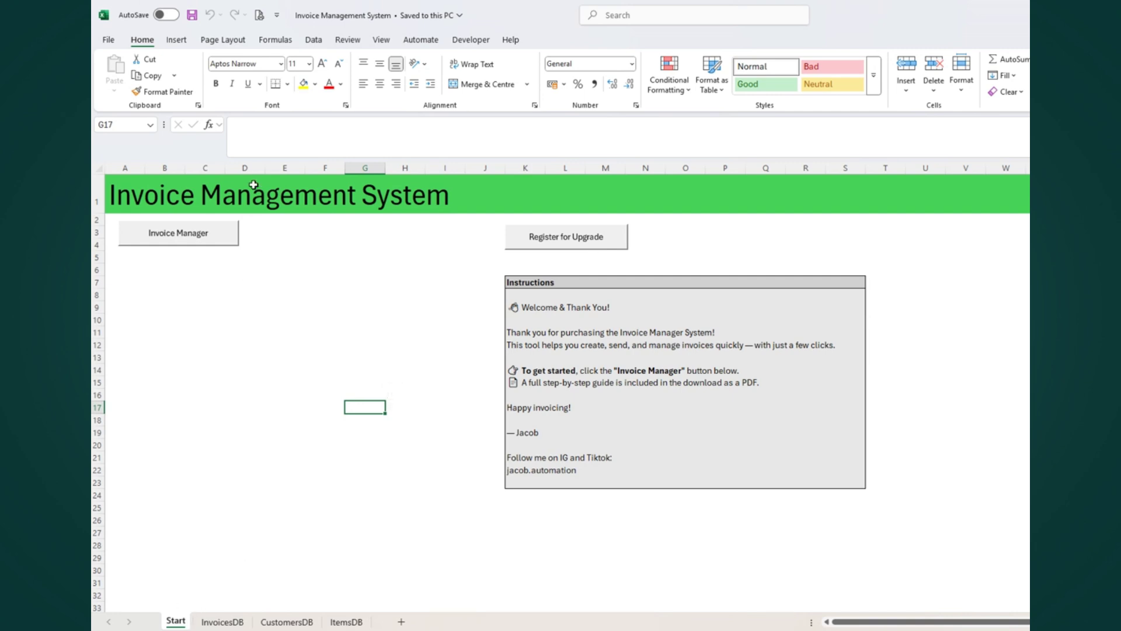
# Review the InvoicesDB, CustomersDB and ItemsDB data sheets in turn
pyautogui.click(222, 621)
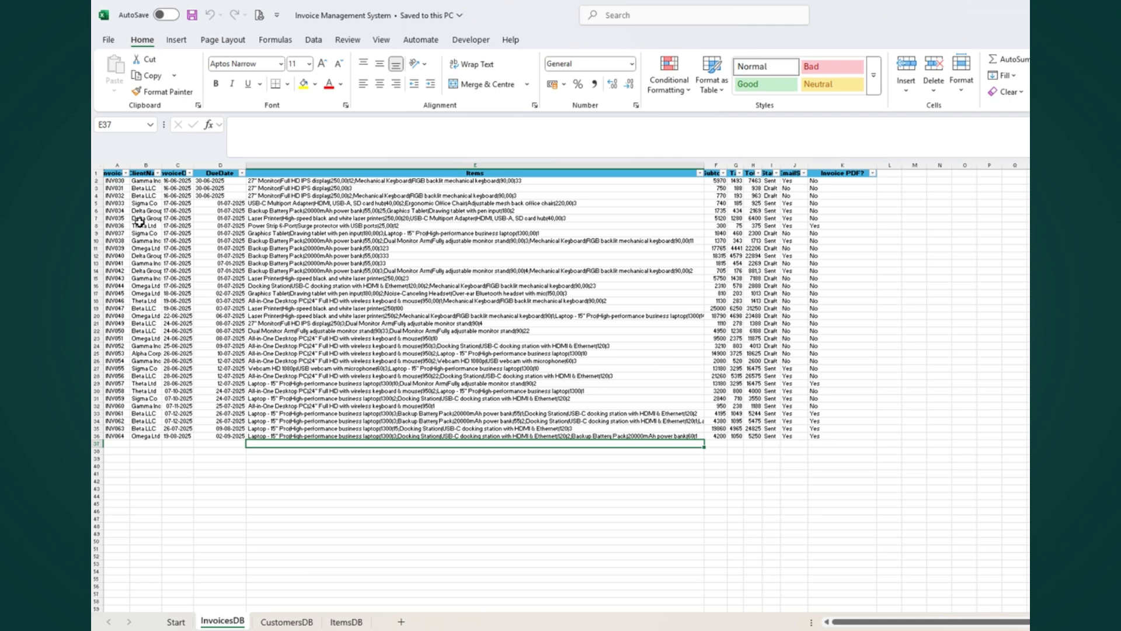
pyautogui.click(286, 621)
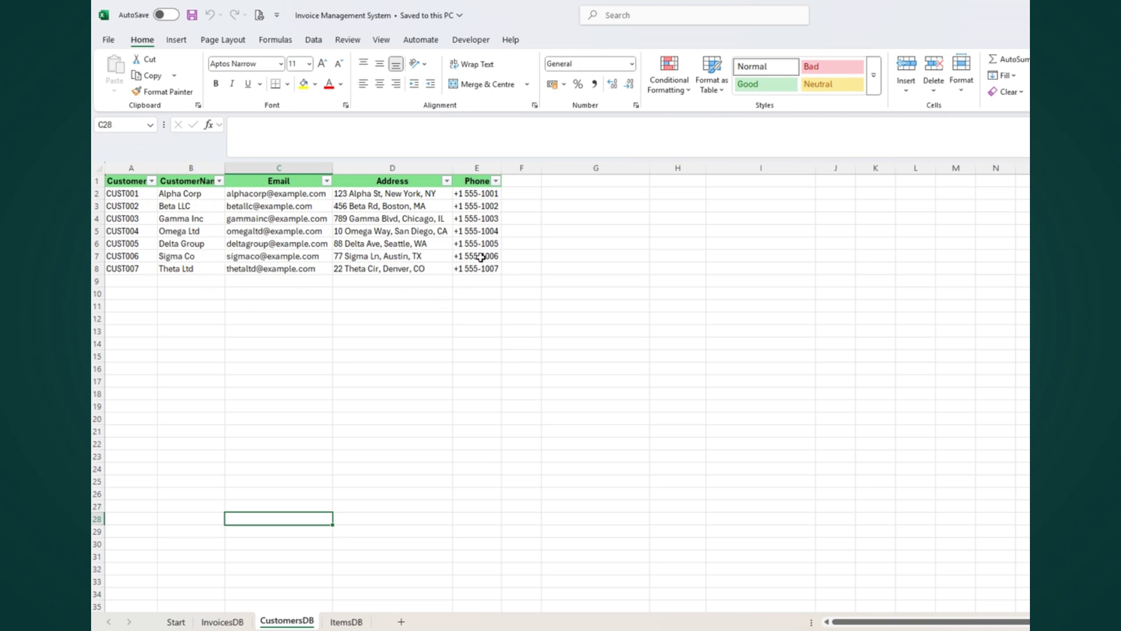
pyautogui.click(346, 622)
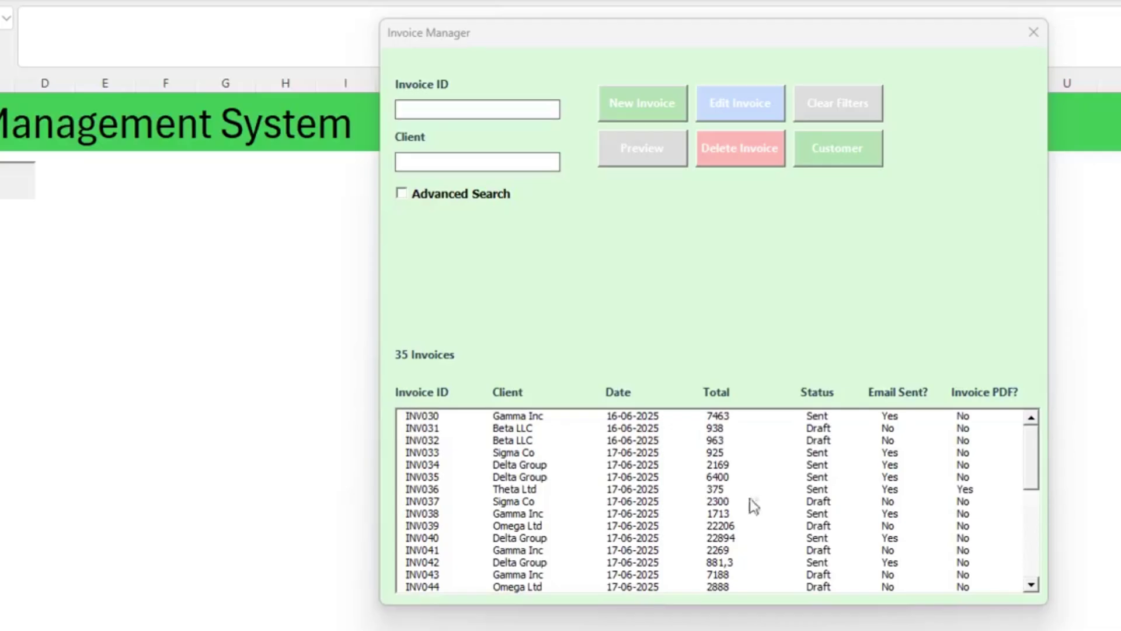
# Use Advanced Search to show only invoices with Already Emailed set to No
pyautogui.click(410, 196)
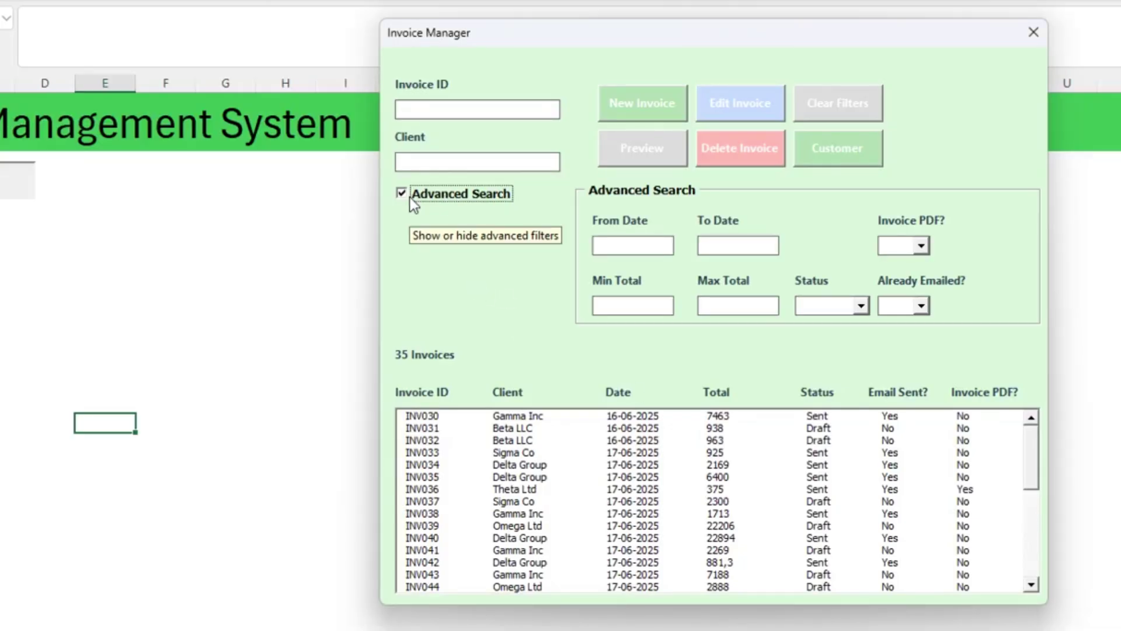
pyautogui.click(921, 306)
pyautogui.click(913, 337)
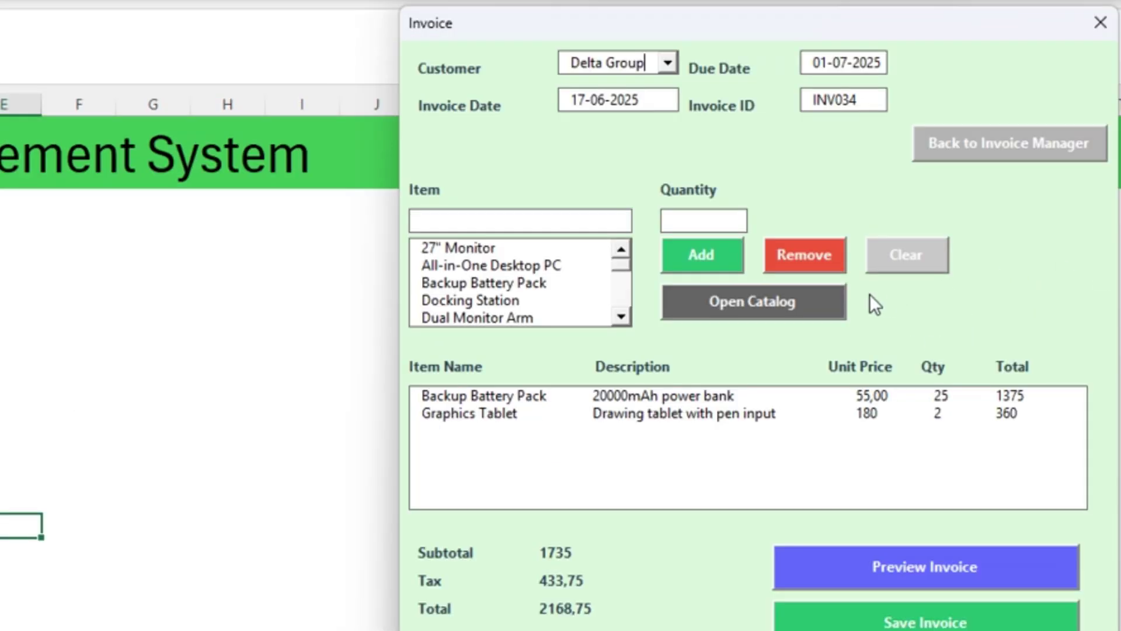
# Add catalog item 'Special Double Screen' (double screen functionality) priced 500 and use it
pyautogui.click(772, 299)
pyautogui.write('S')
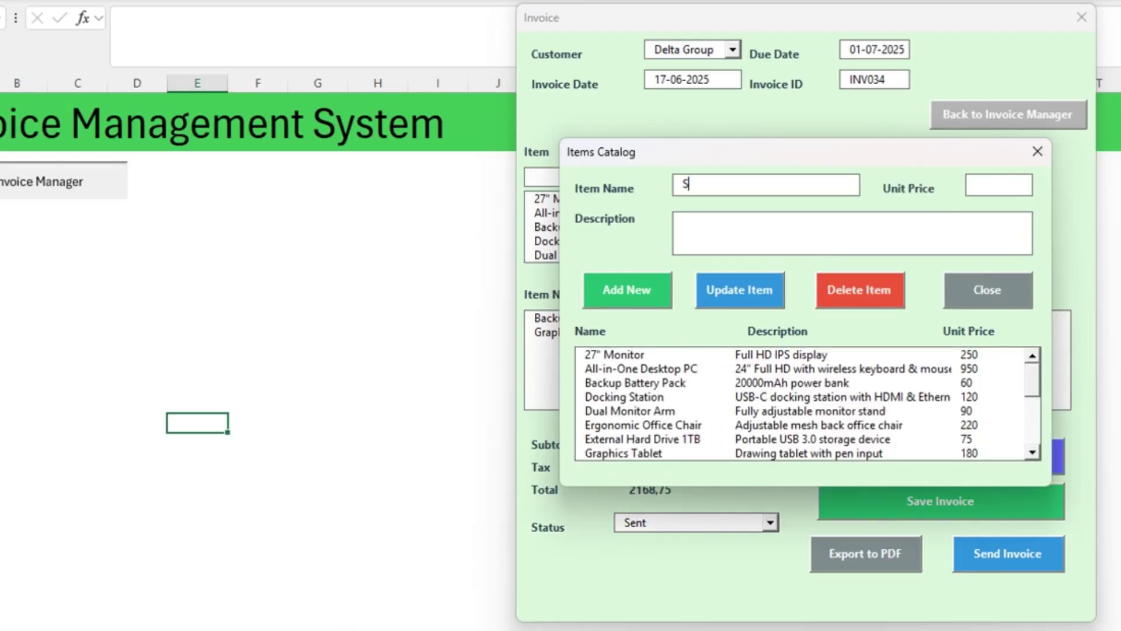
pyautogui.write('pecial Double Screen')
pyautogui.write('Screen with double')
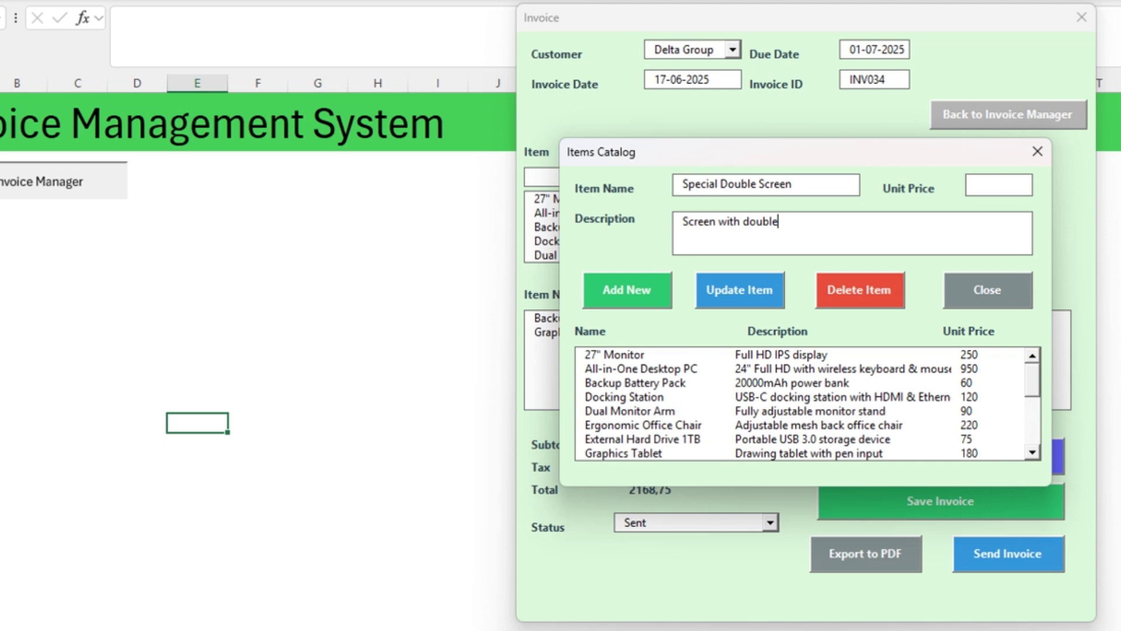
pyautogui.write(' Screen functionality')
pyautogui.click(995, 178)
pyautogui.write('500')
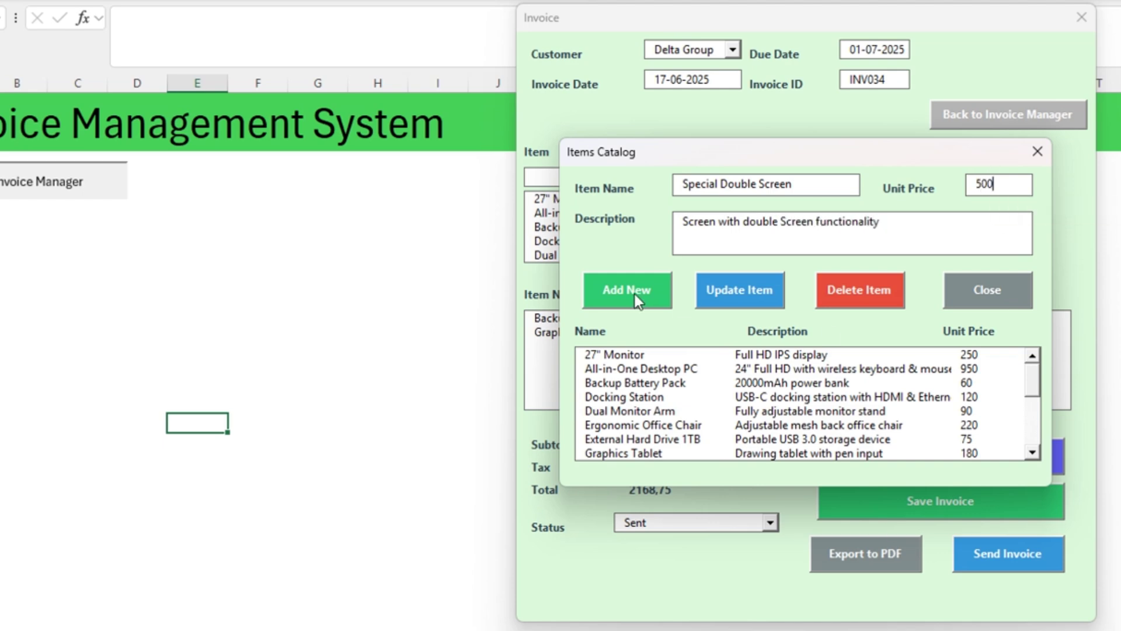
pyautogui.click(626, 290)
pyautogui.click(987, 291)
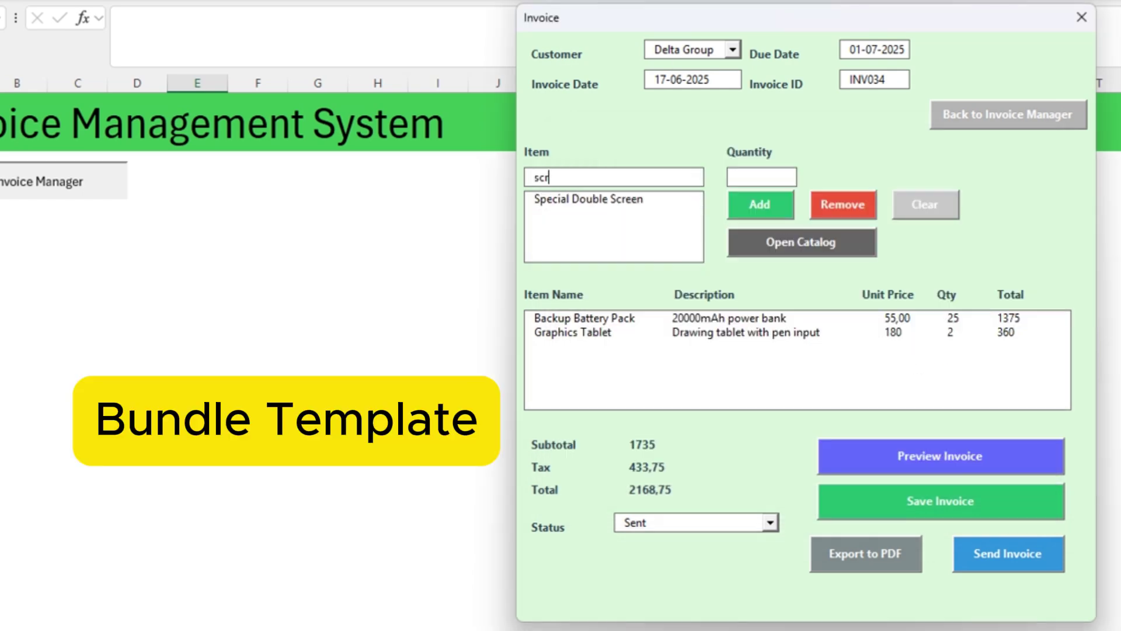